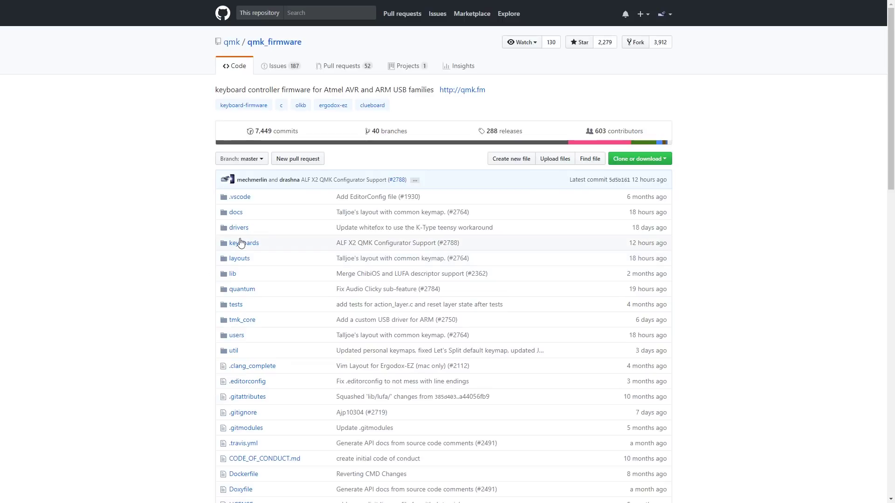
# Step: Open qmk_firmware's keyboards directory and browse the list to the dilly folder
pyautogui.click(242, 244)
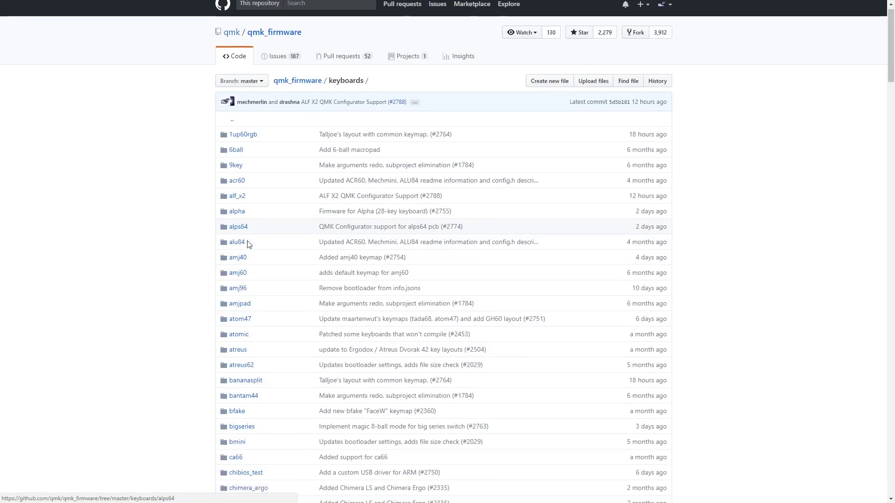
pyautogui.scroll(-5, 267, 304)
pyautogui.scroll(-12, 267, 305)
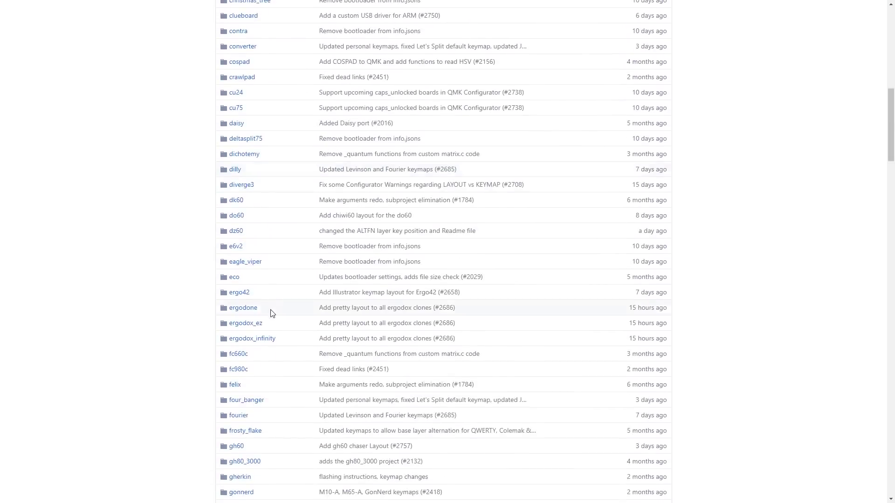
pyautogui.scroll(-12, 273, 313)
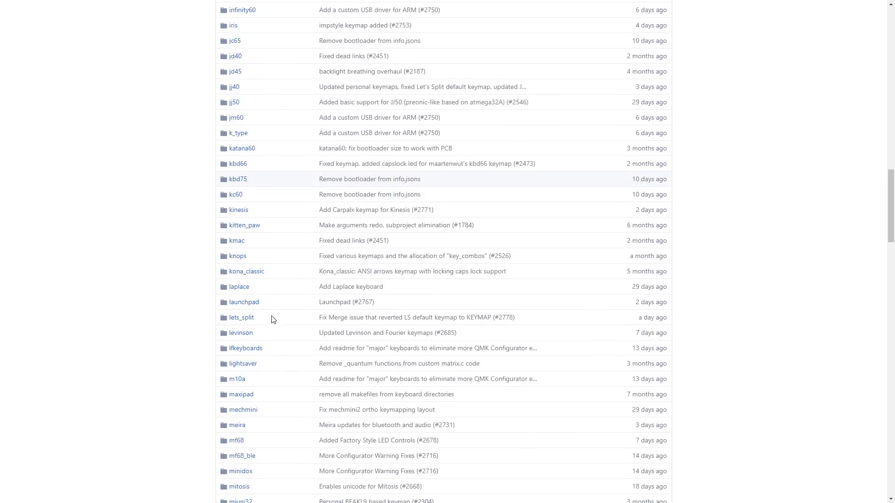
pyautogui.scroll(-10, 273, 322)
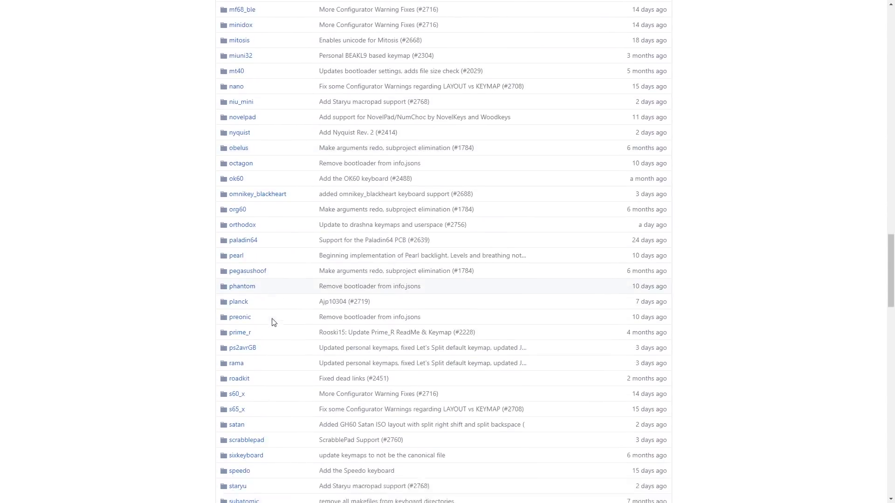
pyautogui.scroll(-9, 274, 322)
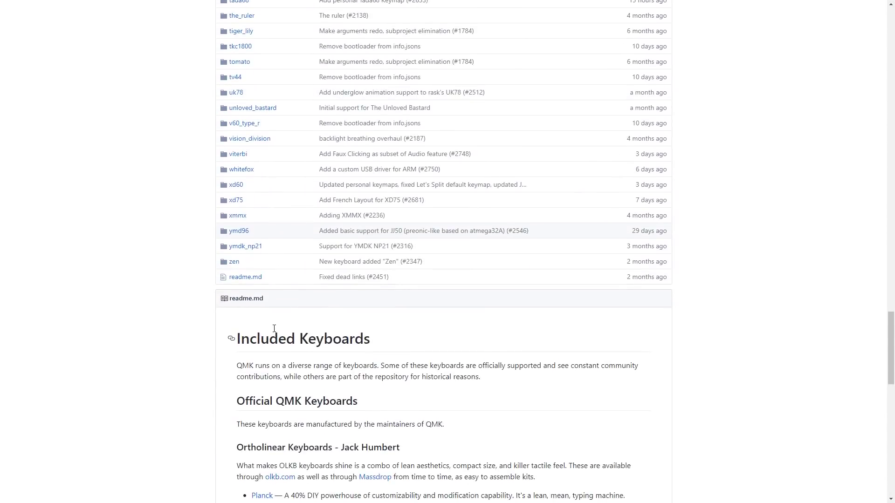
pyautogui.scroll(20, 280, 354)
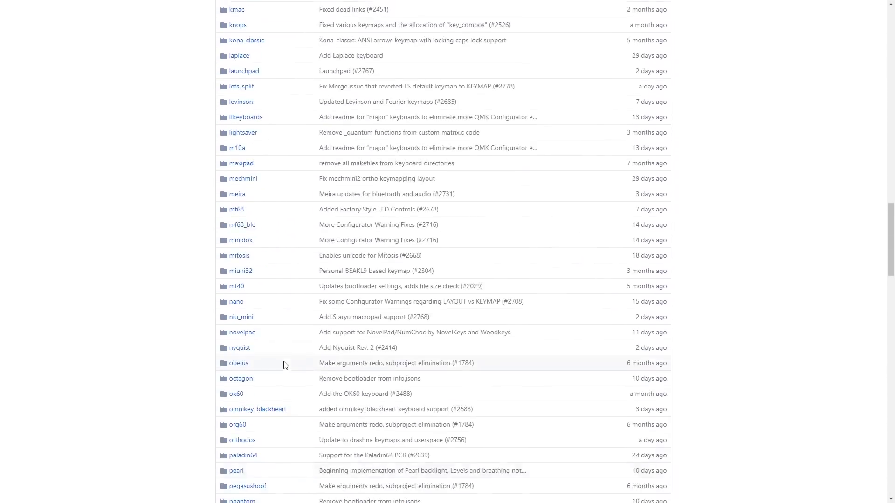
pyautogui.scroll(8, 285, 367)
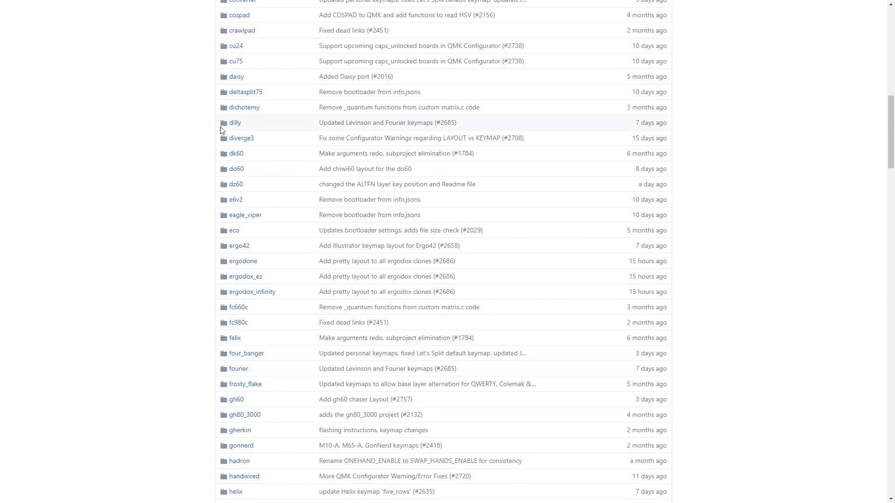
pyautogui.click(237, 122)
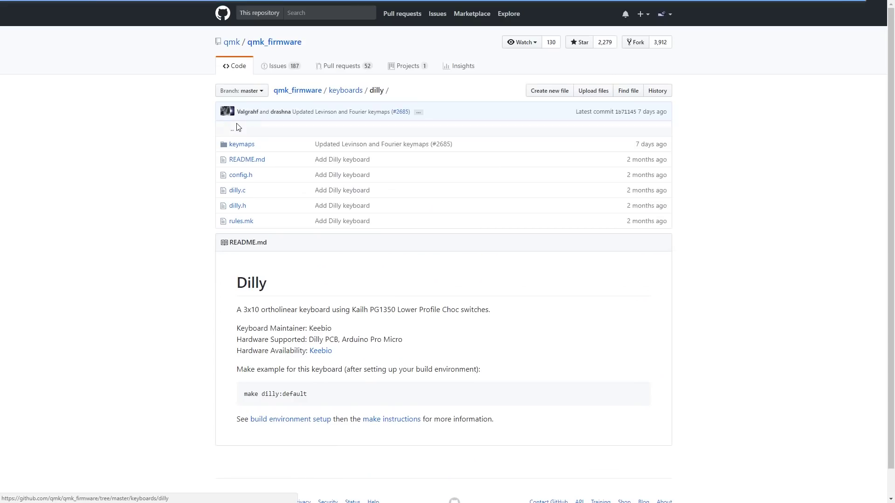
# Step: Open dilly's keymaps/default/keymap.c and scroll through its layer definitions
pyautogui.click(248, 145)
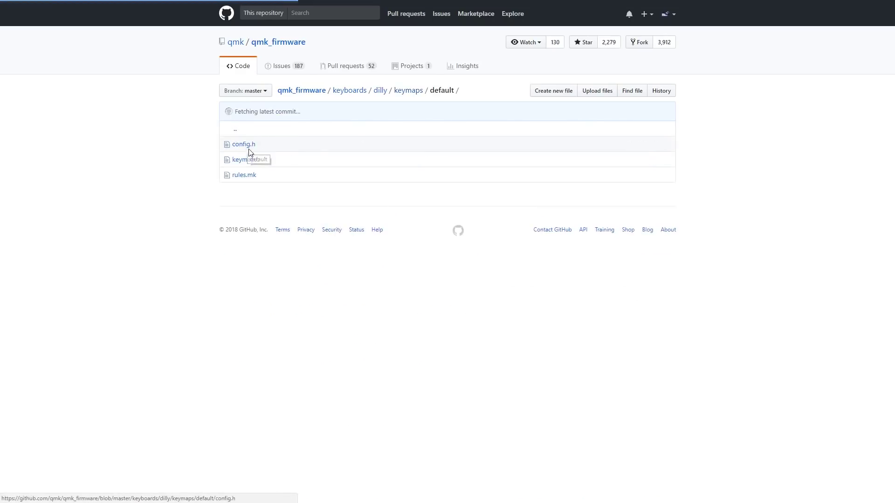
pyautogui.click(246, 162)
pyautogui.scroll(-4, 365, 413)
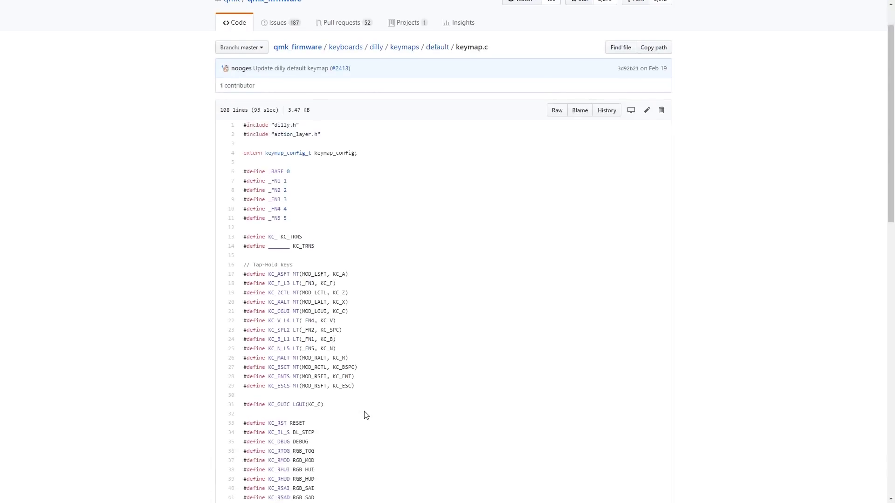
pyautogui.scroll(-10, 365, 415)
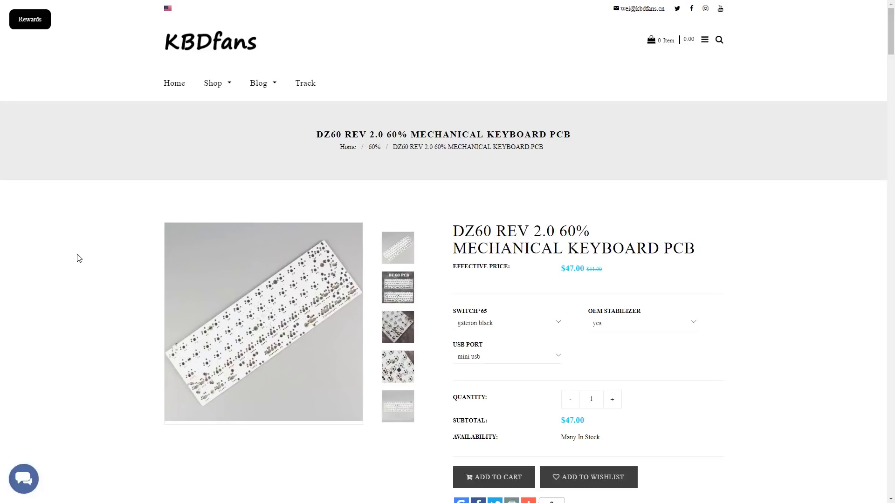
pyautogui.scroll(-5, 79, 258)
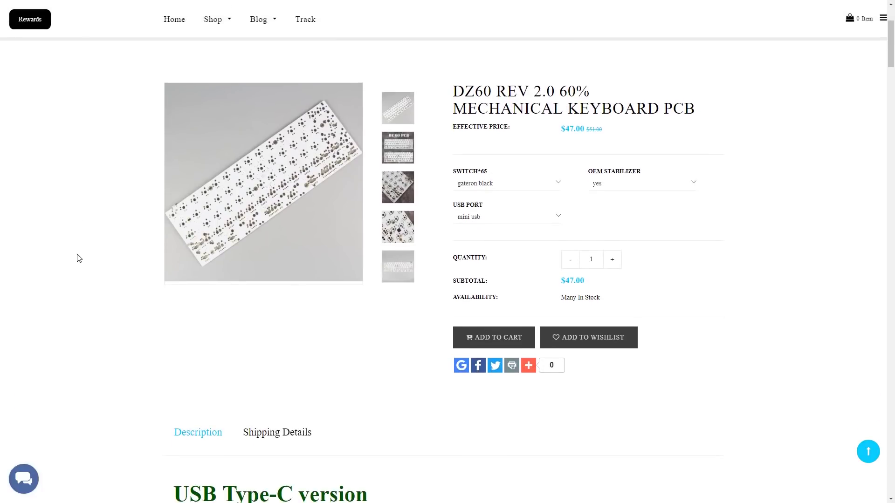
pyautogui.scroll(-8, 80, 259)
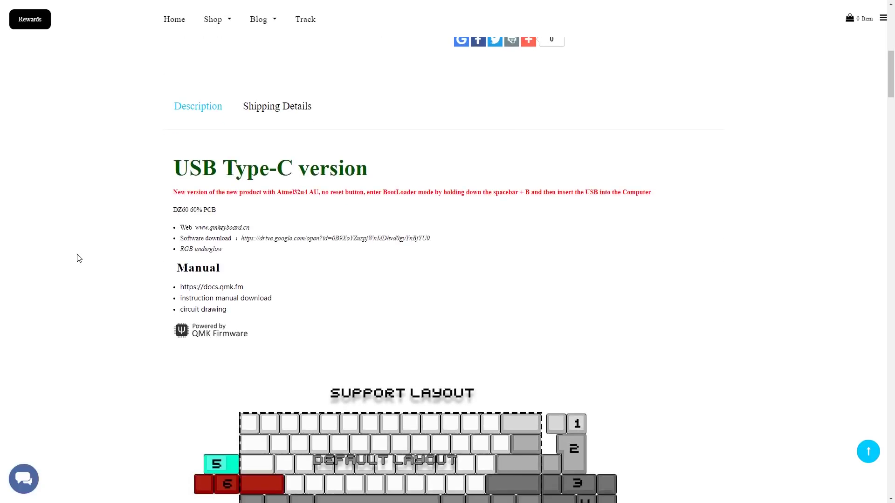
pyautogui.scroll(-4, 80, 259)
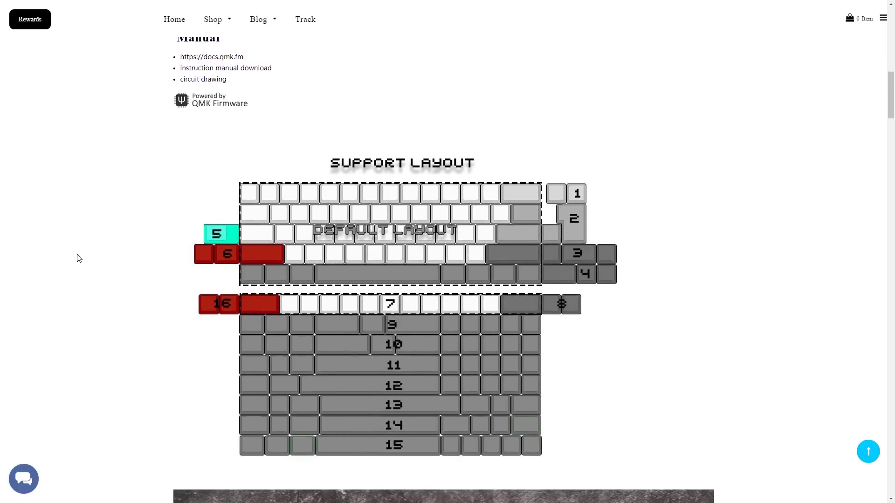
pyautogui.scroll(-7, 79, 259)
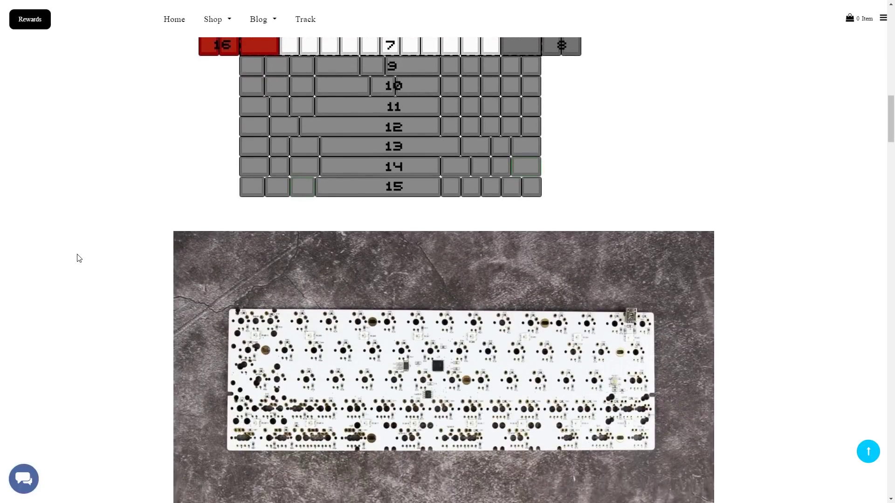
pyautogui.scroll(-2, 79, 259)
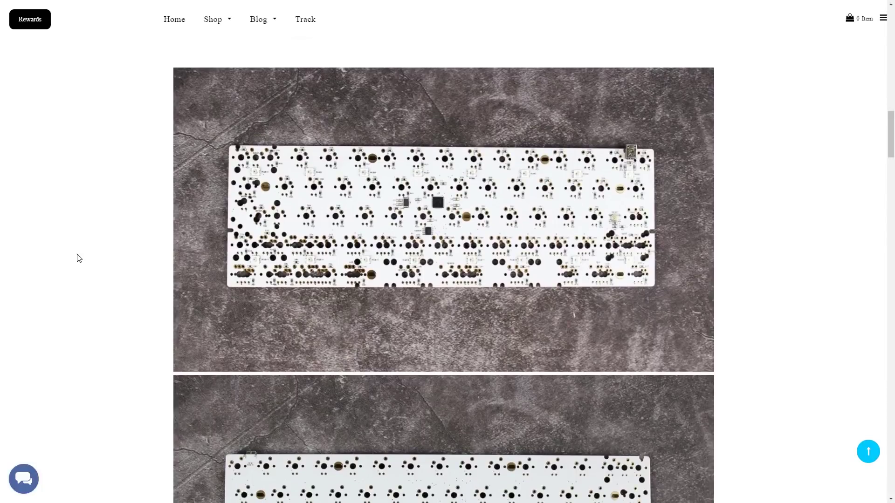
pyautogui.scroll(-7, 79, 258)
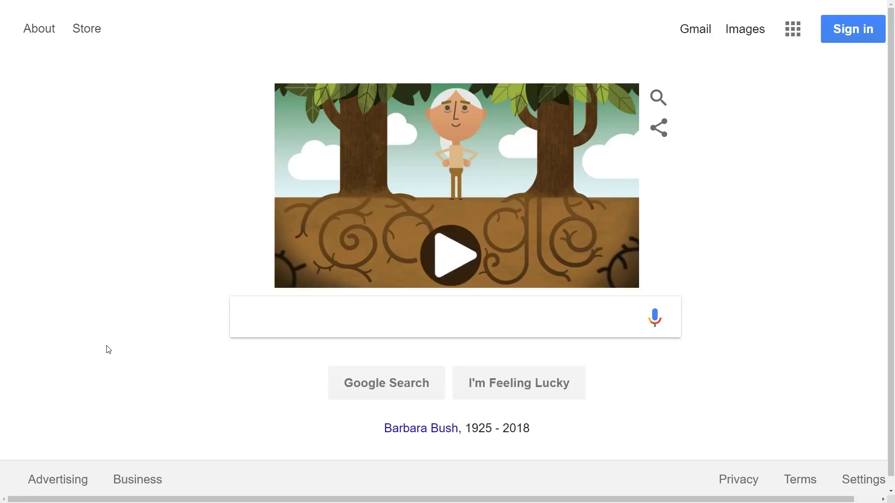
# Step: Search Google for config.qmk.fm and open the QMK Configurator result
pyautogui.click(270, 328)
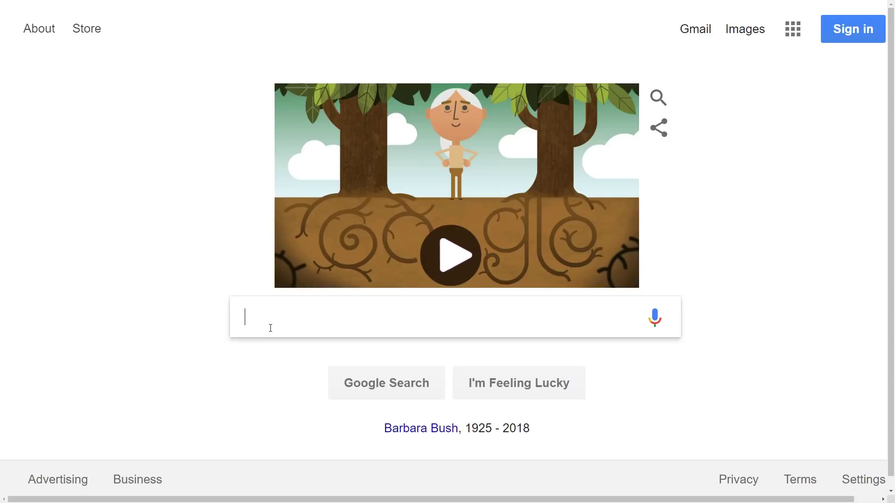
pyautogui.write('config.qmk')
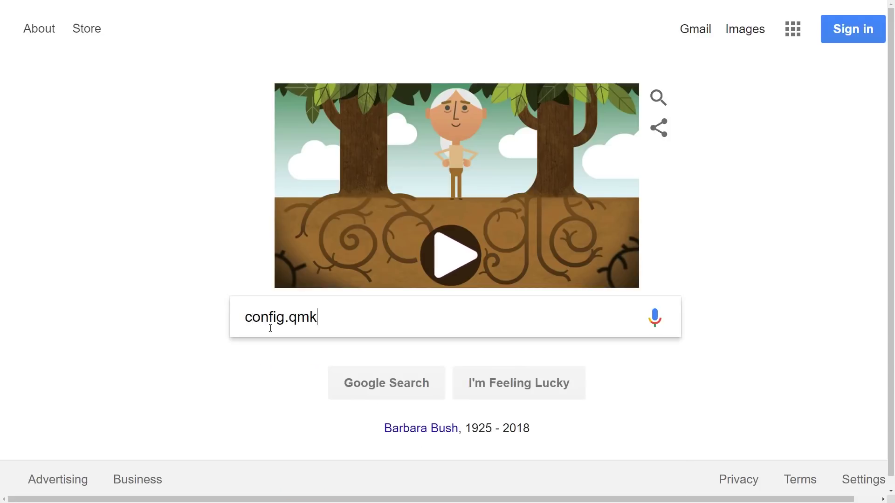
pyautogui.write('.fm')
pyautogui.press('Return')
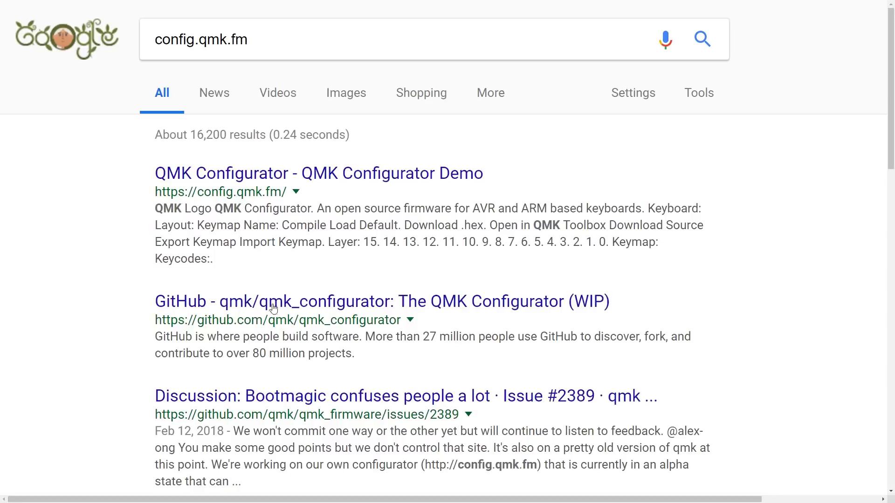
pyautogui.click(300, 185)
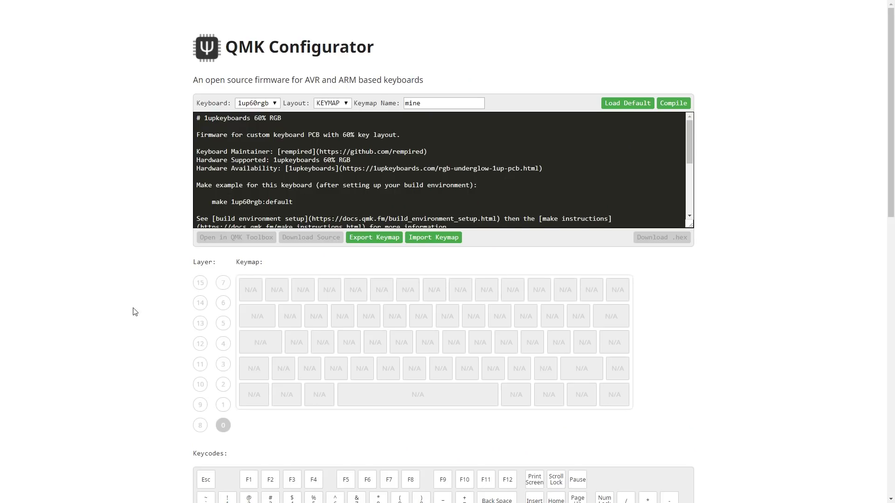
# Step: Scroll the QMK Configurator page to review the 1up60rgb keyboard and blank 'mine' keymap
pyautogui.scroll(-5, 134, 311)
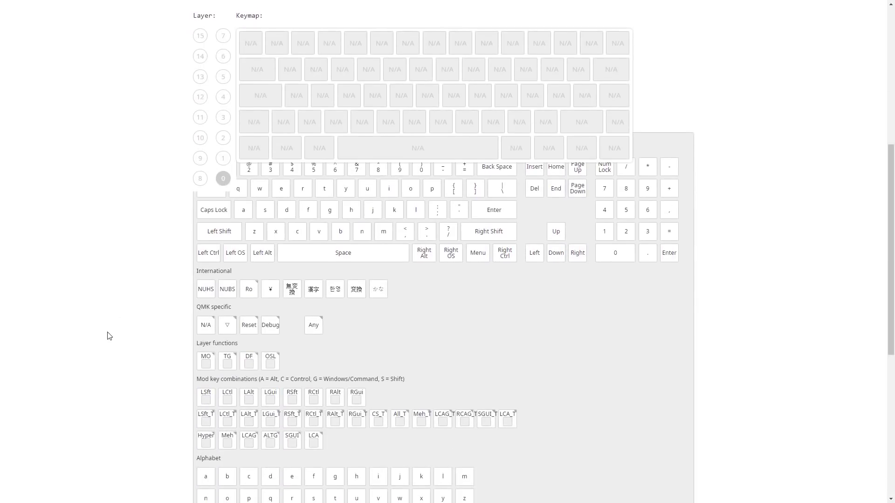
pyautogui.scroll(-7, 114, 376)
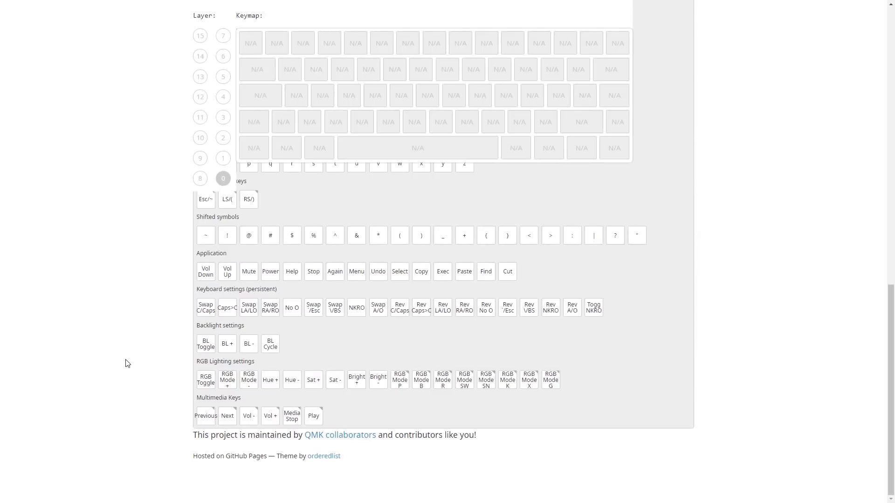
pyautogui.scroll(4, 127, 364)
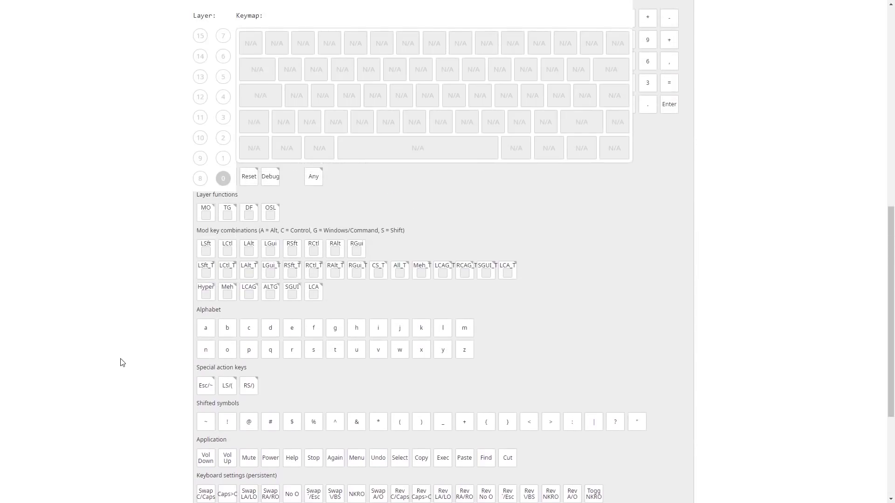
pyautogui.scroll(1, 119, 361)
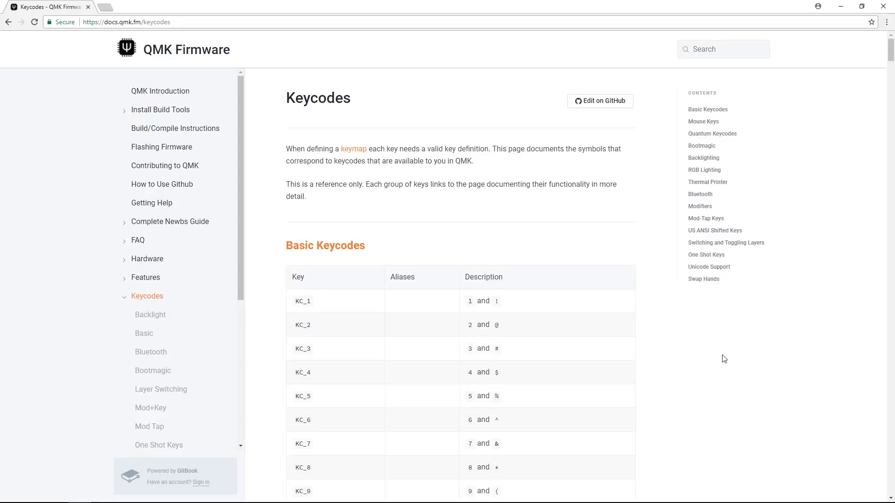
pyautogui.scroll(-10, 723, 359)
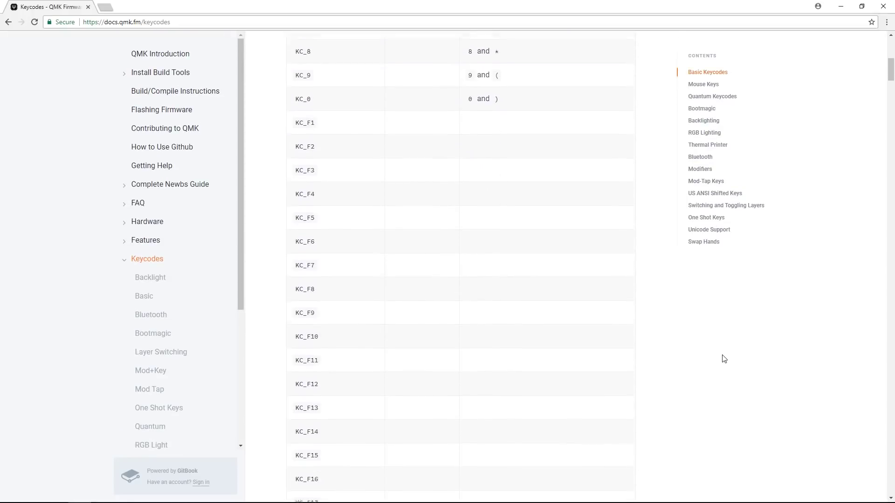
pyautogui.scroll(-15, 724, 358)
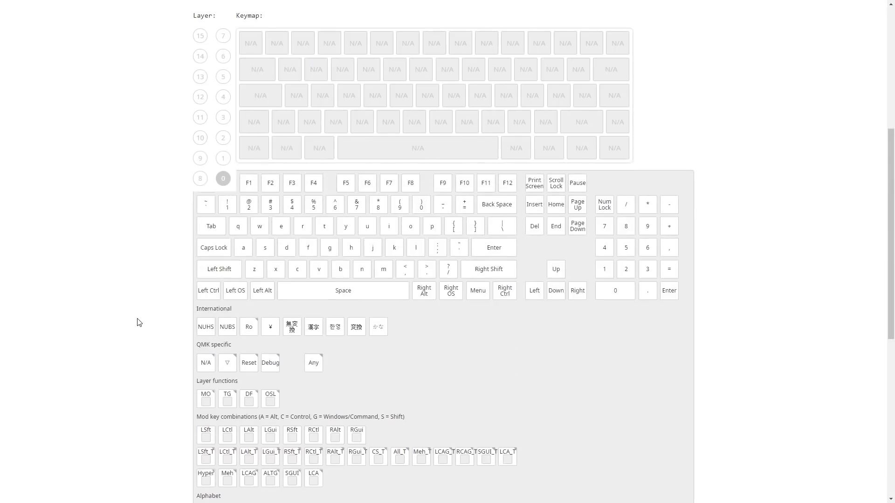
pyautogui.scroll(5, 136, 320)
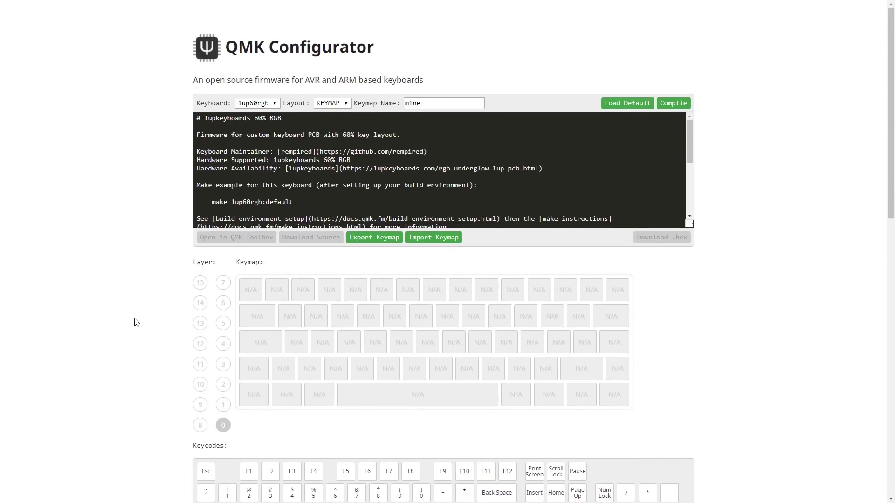
# Step: Select the acr60 keyboard after briefly trying 9key
pyautogui.click(253, 103)
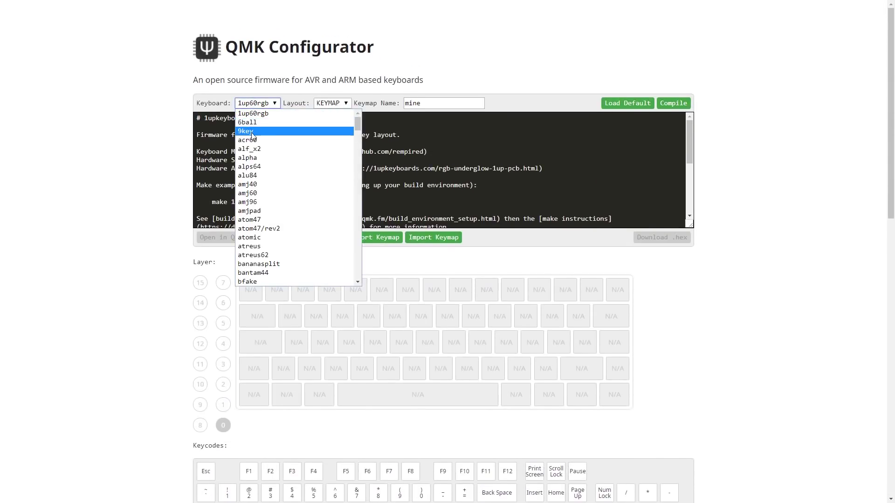
pyautogui.click(252, 133)
pyautogui.click(255, 103)
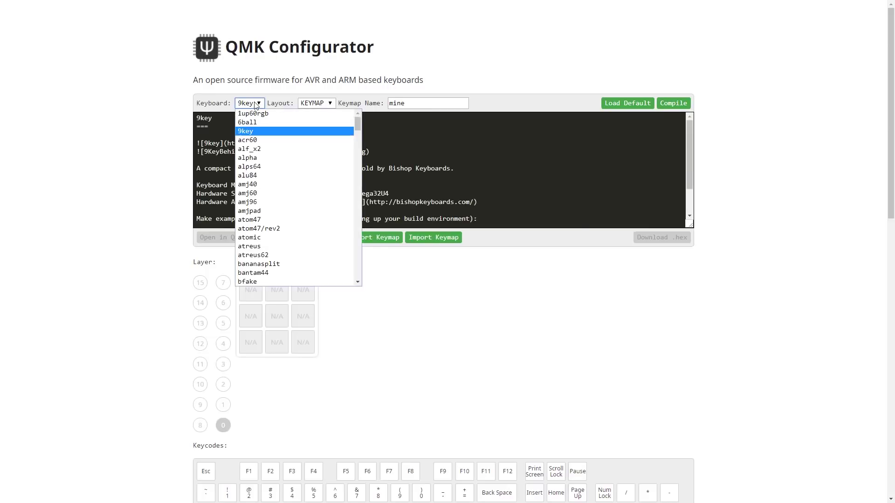
pyautogui.click(257, 140)
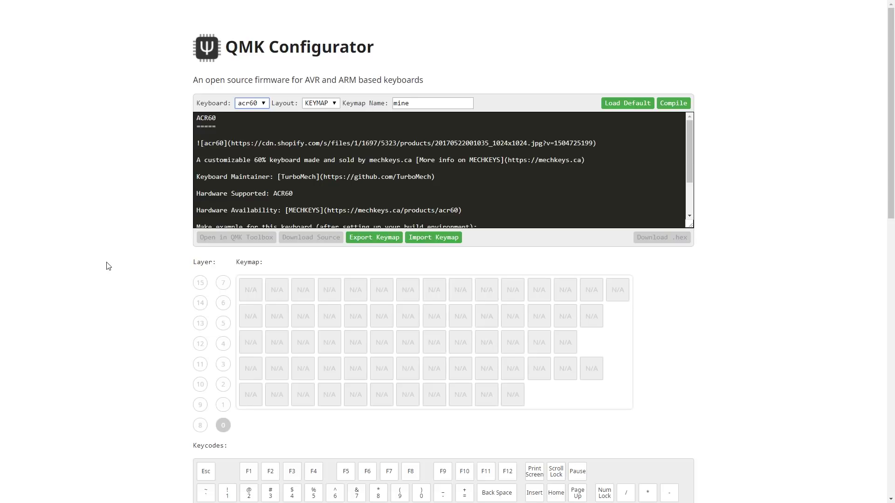
# Step: Scroll further down the keyboard list and choose dz60
pyautogui.click(247, 104)
pyautogui.scroll(-15, 247, 263)
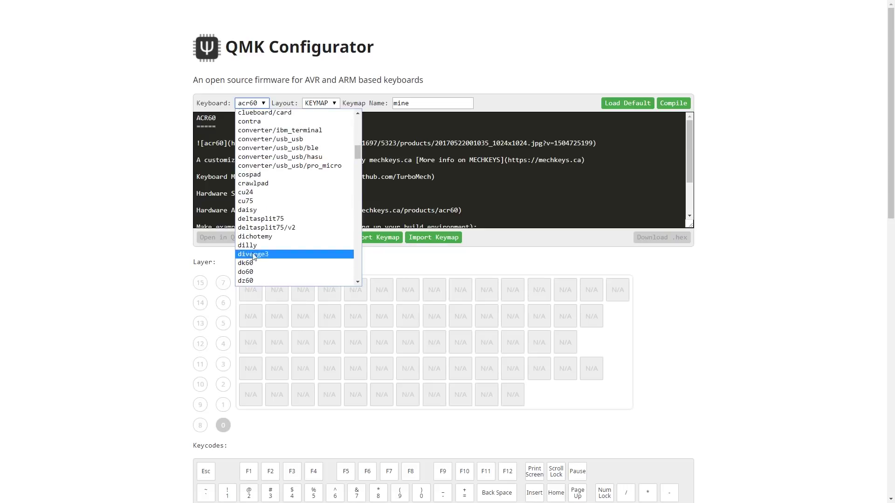
pyautogui.scroll(-3, 252, 219)
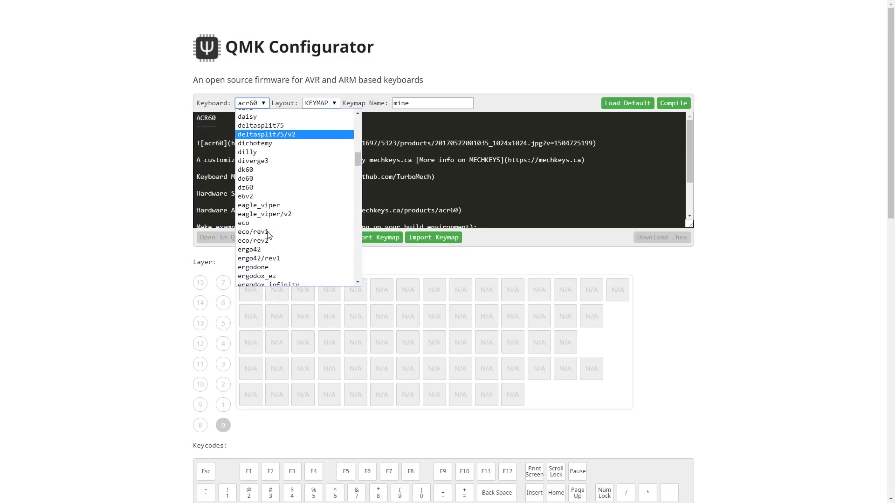
pyautogui.click(247, 187)
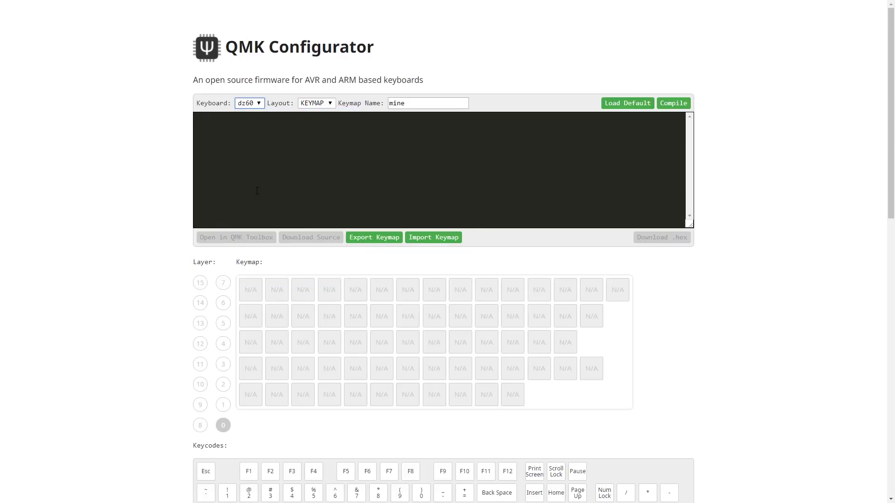
# Step: Set the dz60 layout to LAYOUT_2_shifts after briefly trying LAYOUT
pyautogui.click(333, 106)
pyautogui.click(331, 122)
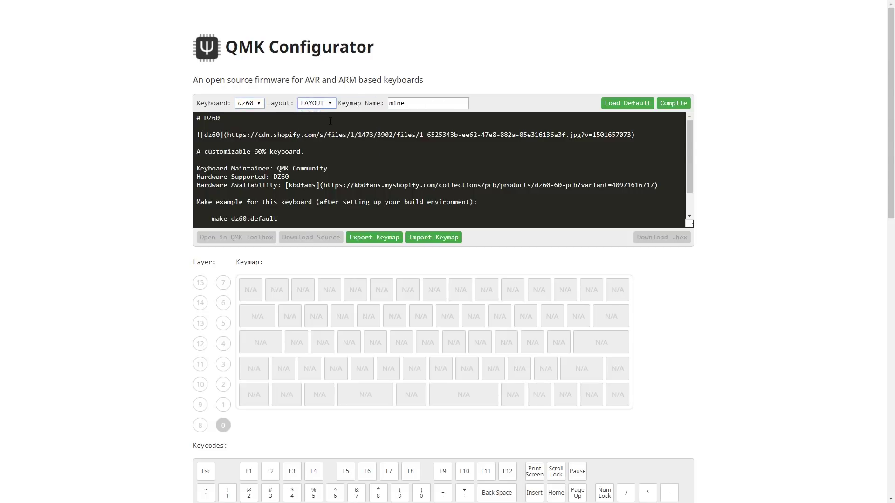
pyautogui.click(325, 106)
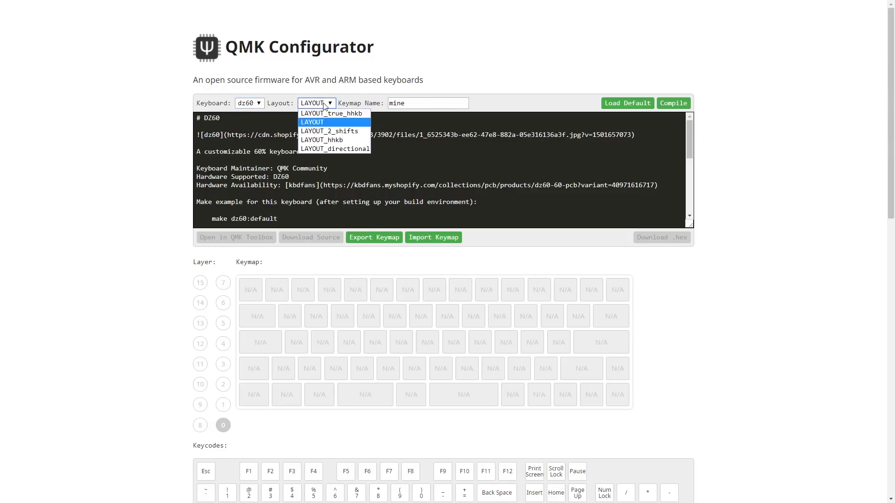
pyautogui.click(324, 129)
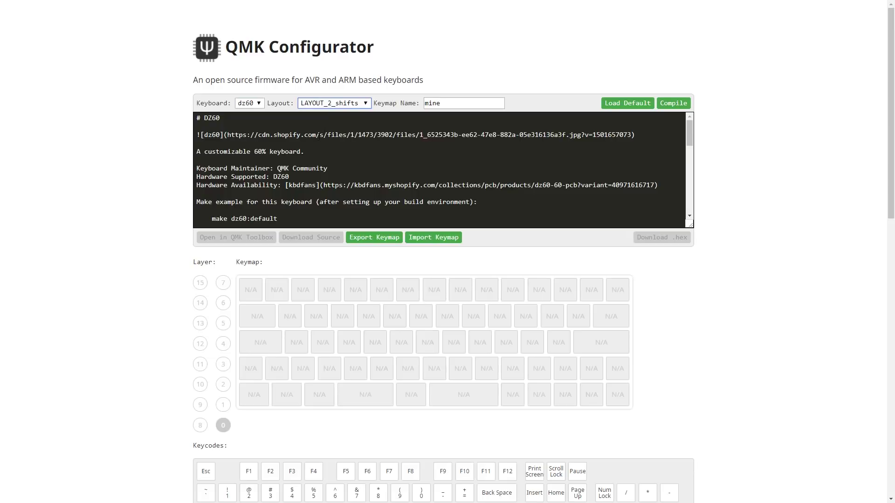
pyautogui.scroll(-3, 115, 376)
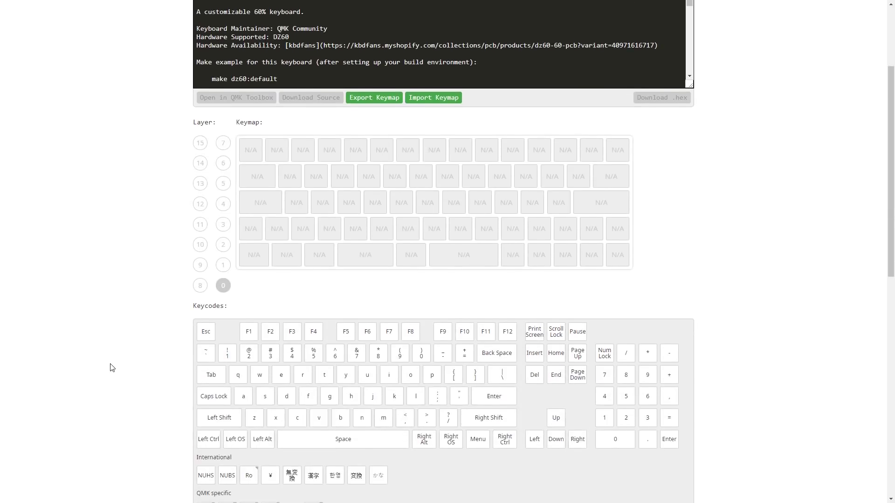
pyautogui.scroll(-1, 109, 369)
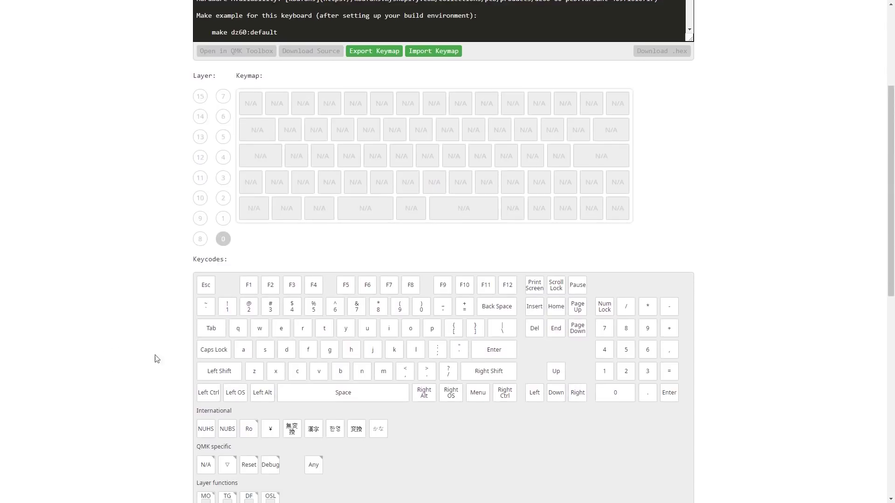
# Step: Drag the a, s and d keycodes onto the first home-row keys
pyautogui.moveTo(251, 349); pyautogui.dragTo(297, 156)
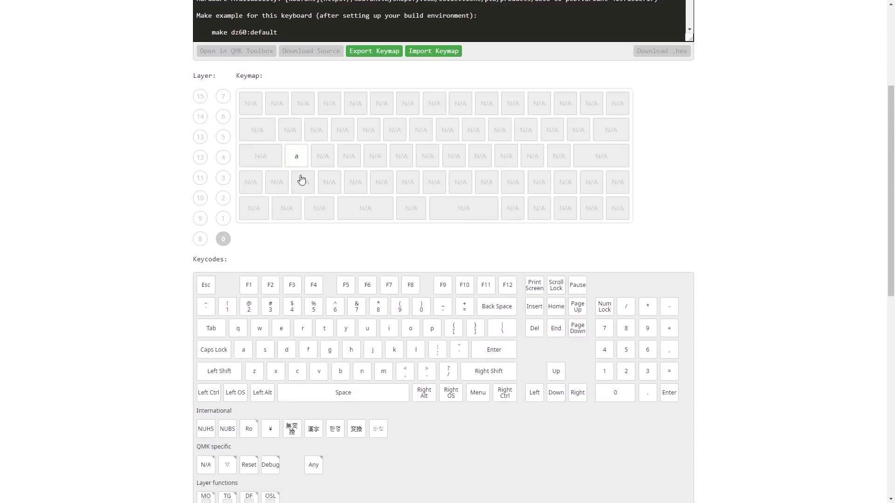
pyautogui.click(324, 154)
pyautogui.click(266, 352)
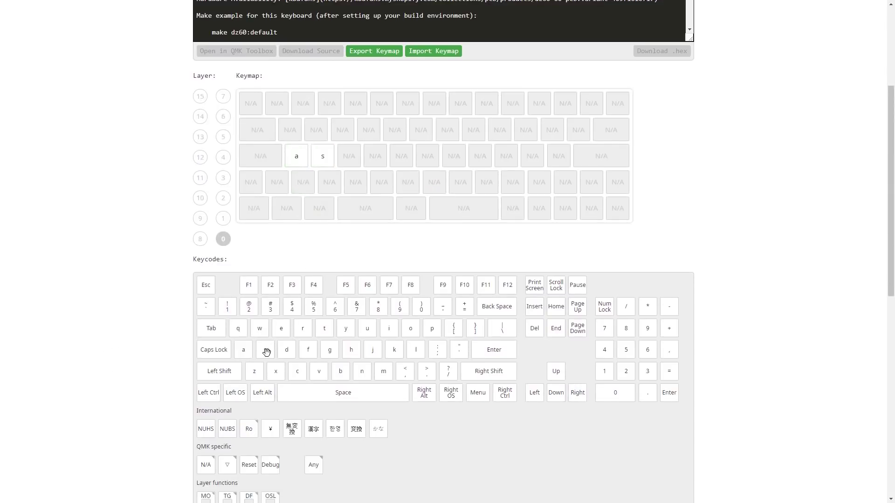
pyautogui.moveTo(284, 350); pyautogui.dragTo(350, 156)
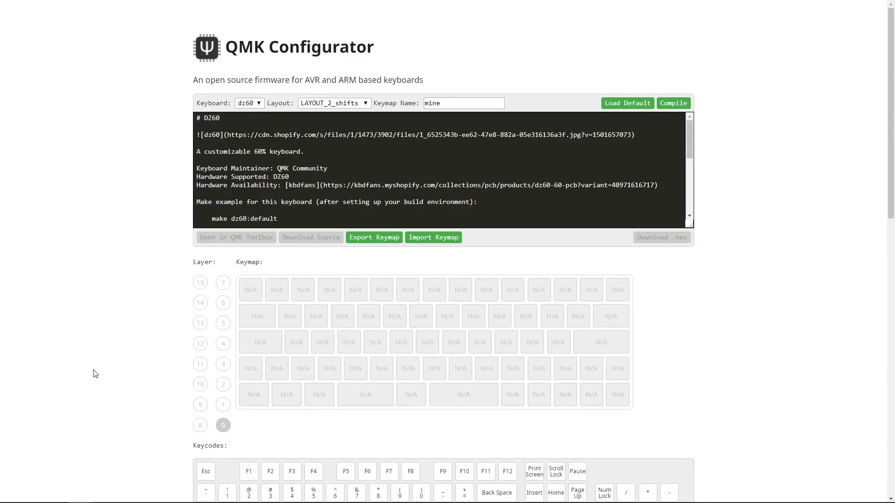
# Step: Assign a, s, d, f, g and h to the home-row keys by typing each letter
pyautogui.click(296, 347)
pyautogui.press('a')
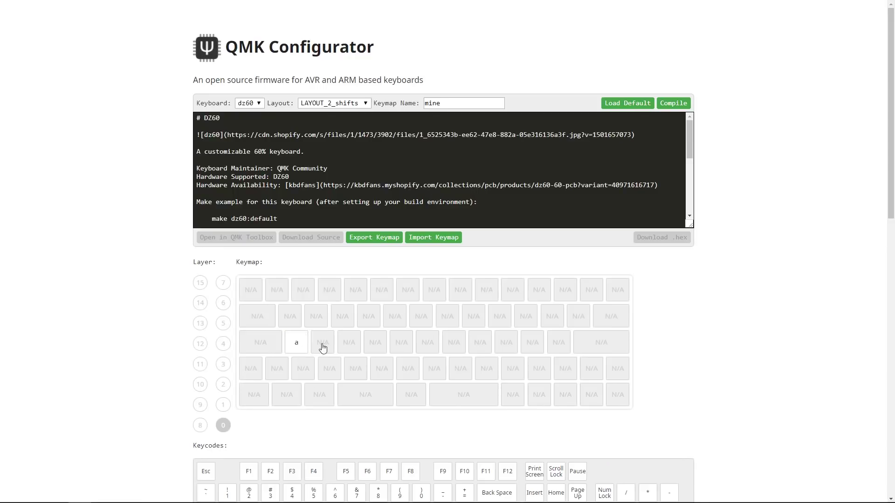
pyautogui.click(322, 345)
pyautogui.press('s')
pyautogui.click(345, 344)
pyautogui.press('d')
pyautogui.click(373, 345)
pyautogui.press('f')
pyautogui.click(403, 345)
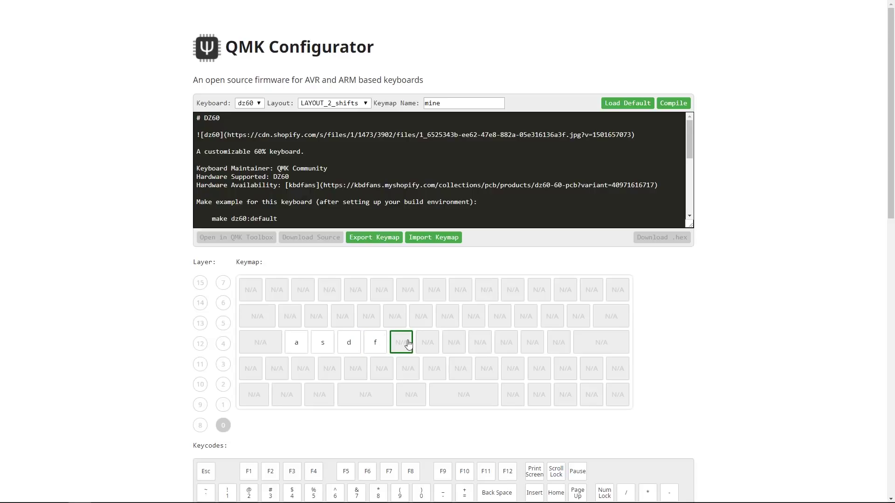
pyautogui.press('g')
pyautogui.click(432, 344)
pyautogui.press('h')
# Step: Assign j, k, l, ;, ' and Enter to the remaining home-row keys
pyautogui.click(450, 345)
pyautogui.press('j')
pyautogui.click(481, 345)
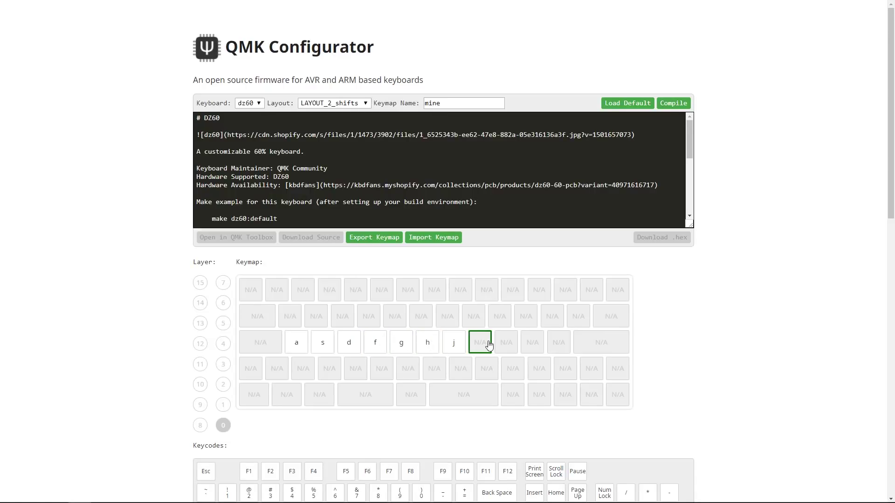
pyautogui.press('k')
pyautogui.click(508, 343)
pyautogui.press('l')
pyautogui.click(532, 344)
pyautogui.press(';')
pyautogui.click(559, 344)
pyautogui.press("'")
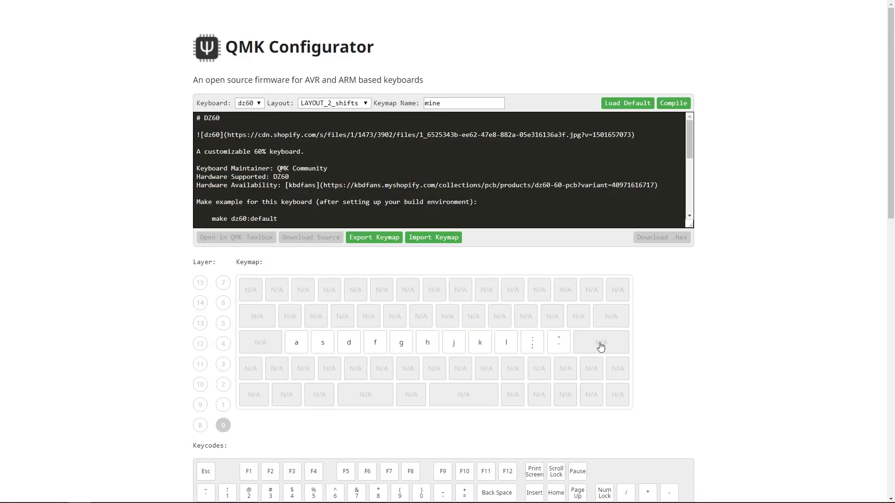
pyautogui.click(601, 343)
pyautogui.press('Return')
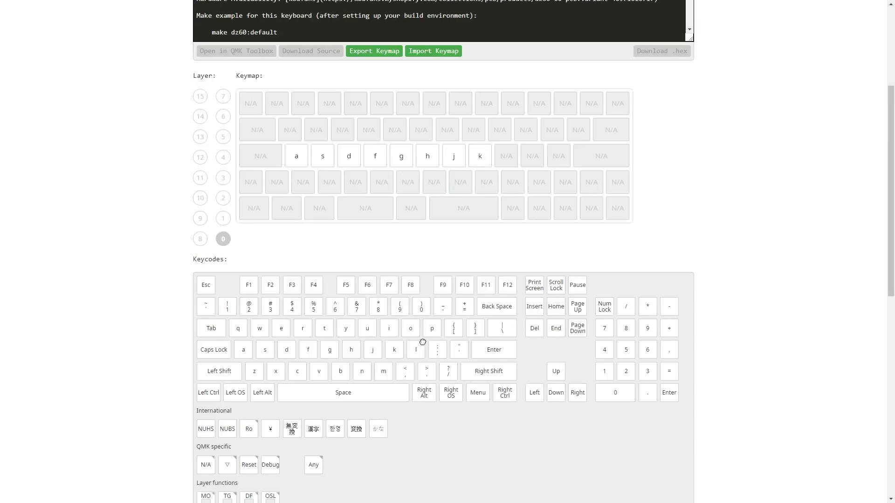
# Step: Drag k onto the home row and export the keymap as mine.json
pyautogui.moveTo(422, 343); pyautogui.dragTo(507, 158)
pyautogui.scroll(1, 748, 242)
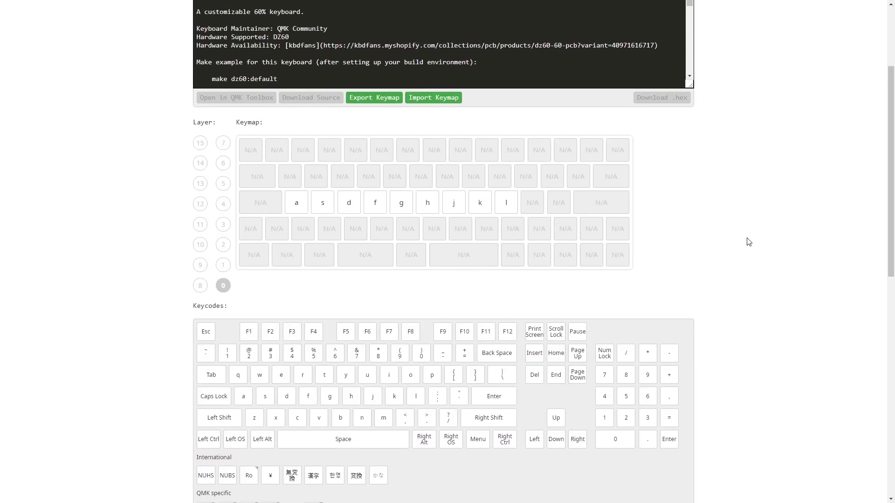
pyautogui.scroll(1, 749, 241)
pyautogui.click(379, 145)
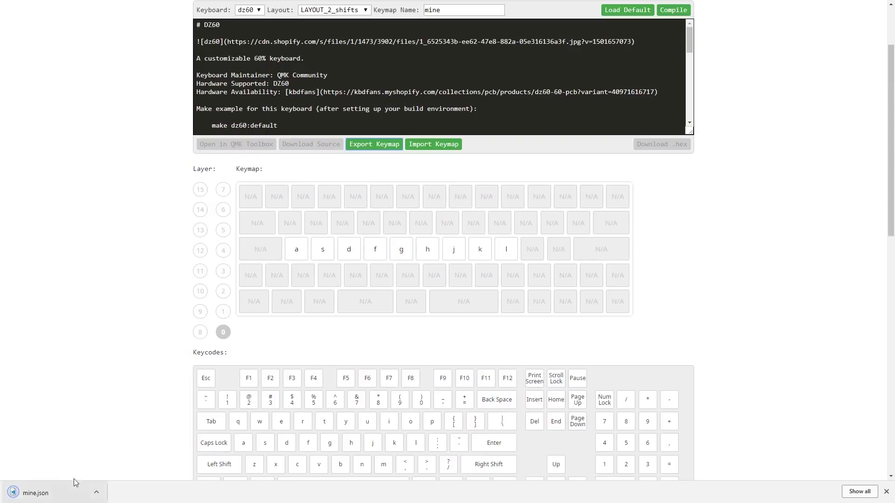
pyautogui.click(37, 490)
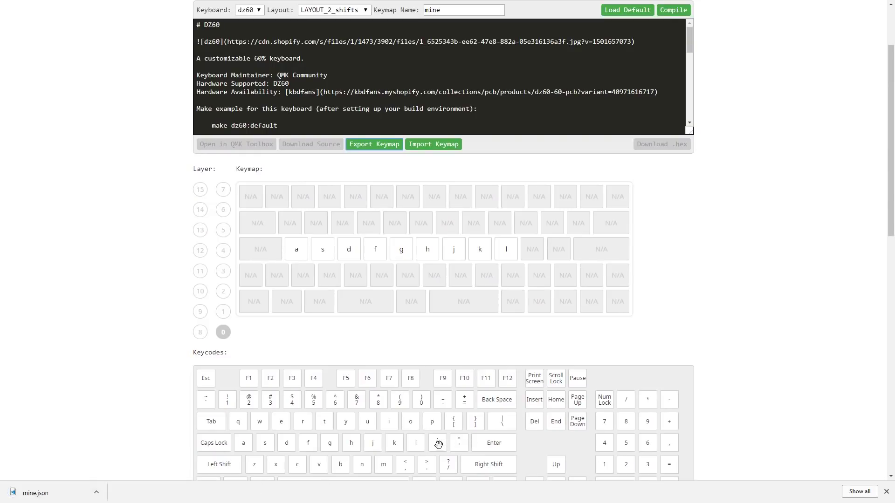
# Step: Drag ;, ' and Enter onto the home row and Back Space onto the top-right key
pyautogui.moveTo(438, 444); pyautogui.dragTo(532, 249)
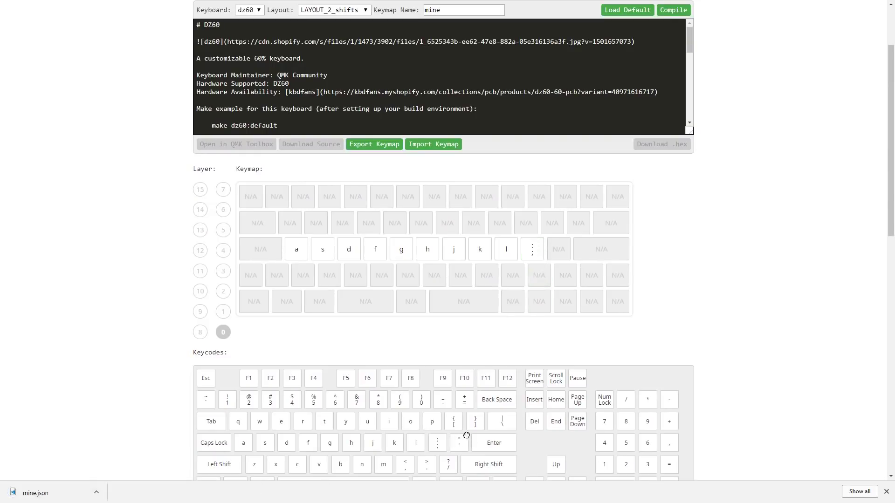
pyautogui.moveTo(466, 435); pyautogui.dragTo(554, 251)
pyautogui.moveTo(495, 443); pyautogui.dragTo(602, 248)
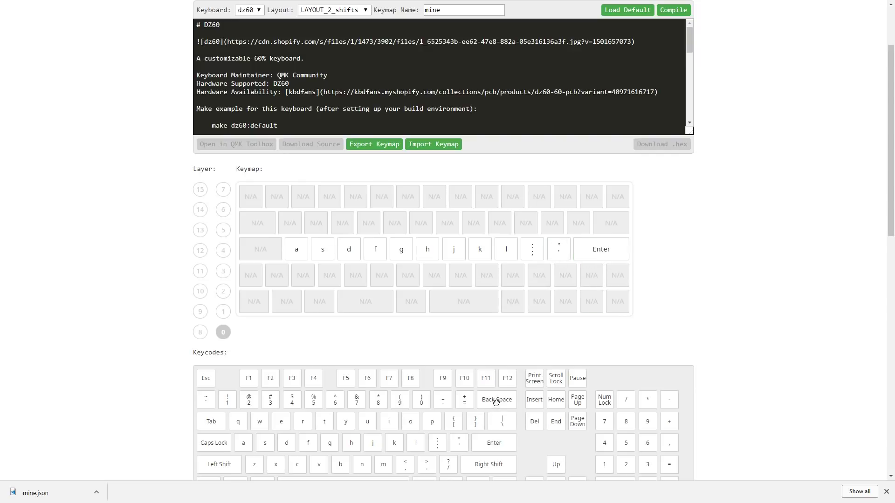
pyautogui.moveTo(496, 401); pyautogui.dragTo(614, 200)
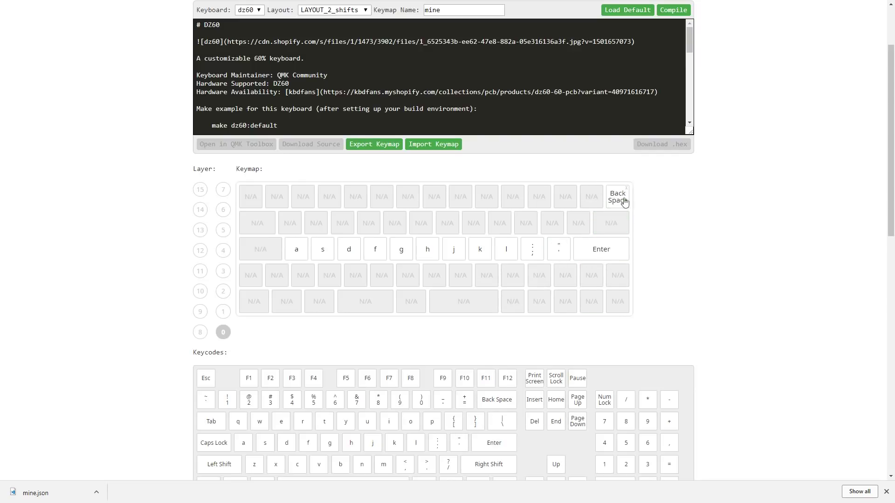
pyautogui.scroll(2, 741, 252)
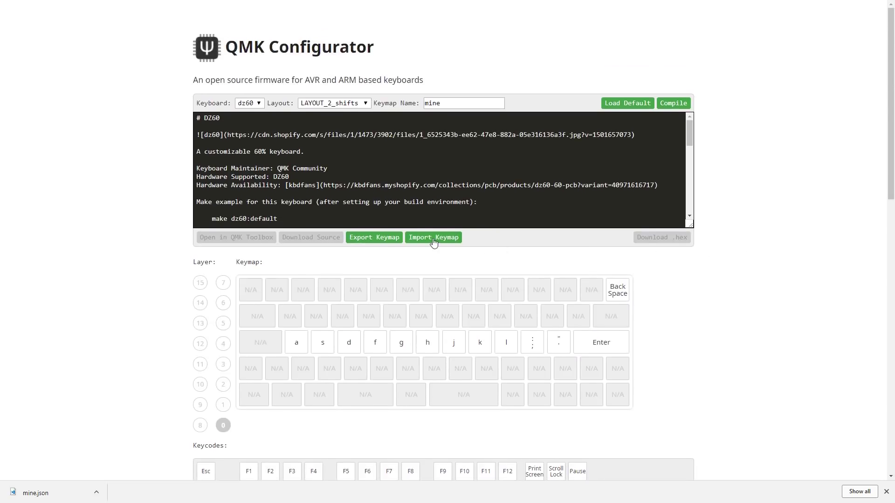
# Step: Import the merlin keymap file over the current one and review layers 1 and 2
pyautogui.click(433, 239)
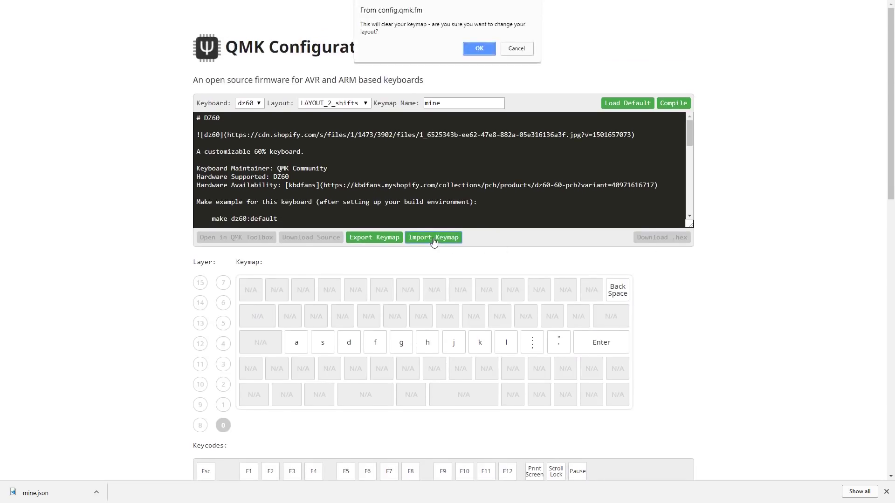
pyautogui.click(479, 49)
pyautogui.click(100, 78)
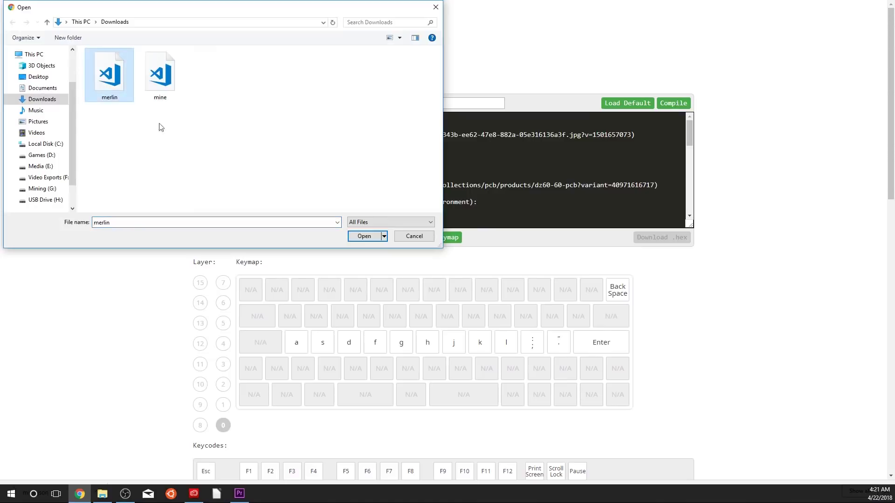
pyautogui.click(362, 237)
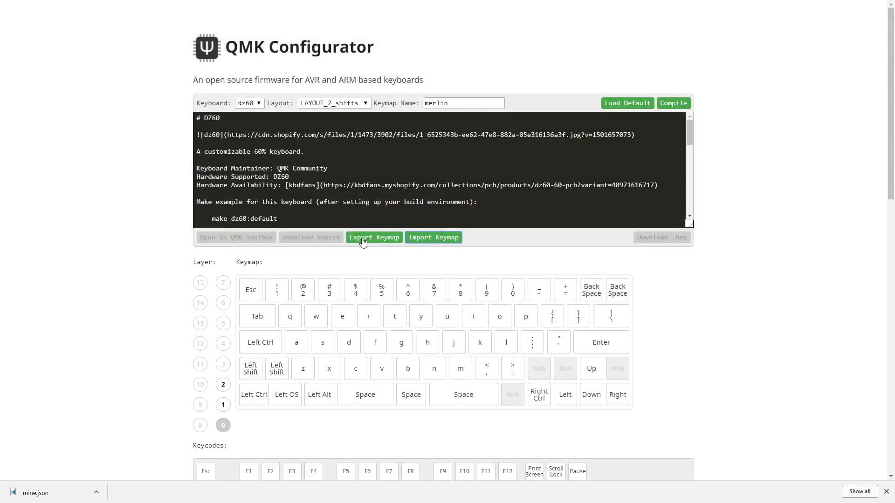
pyautogui.click(223, 404)
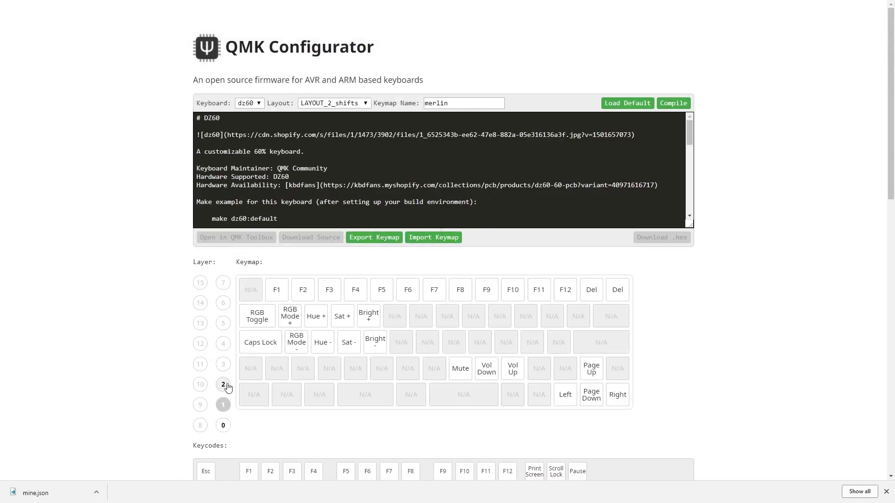
pyautogui.click(223, 385)
pyautogui.click(223, 405)
# Step: On layer 0, place an MO 1 key left of Right Ctrl
pyautogui.click(224, 425)
pyautogui.scroll(-5, 260, 438)
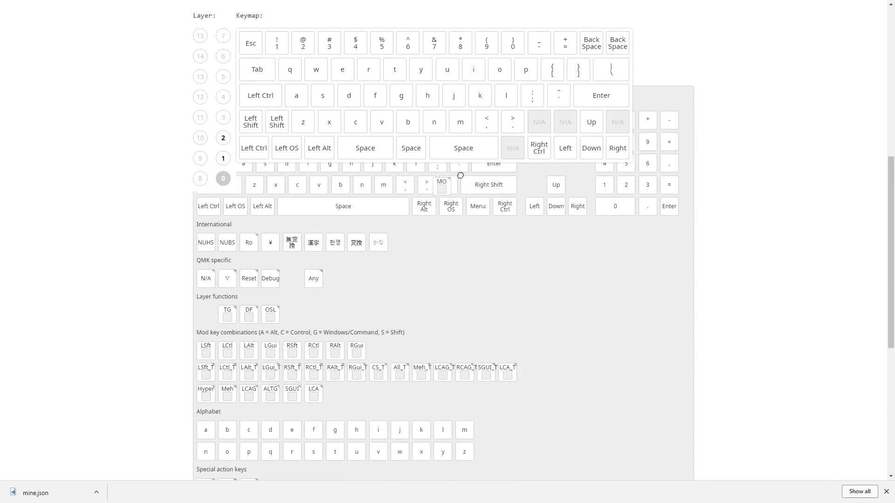
pyautogui.moveTo(460, 175); pyautogui.dragTo(513, 147)
pyautogui.doubleClick(512, 147)
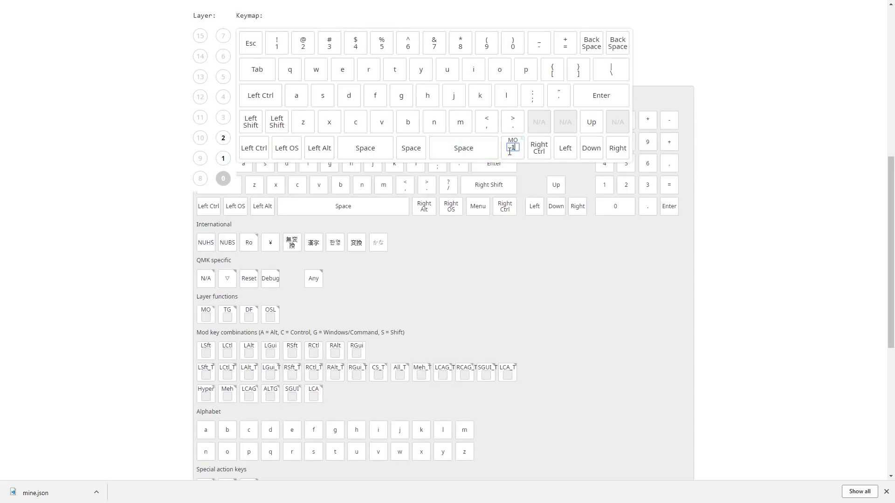
pyautogui.click(745, 176)
pyautogui.scroll(5, 745, 190)
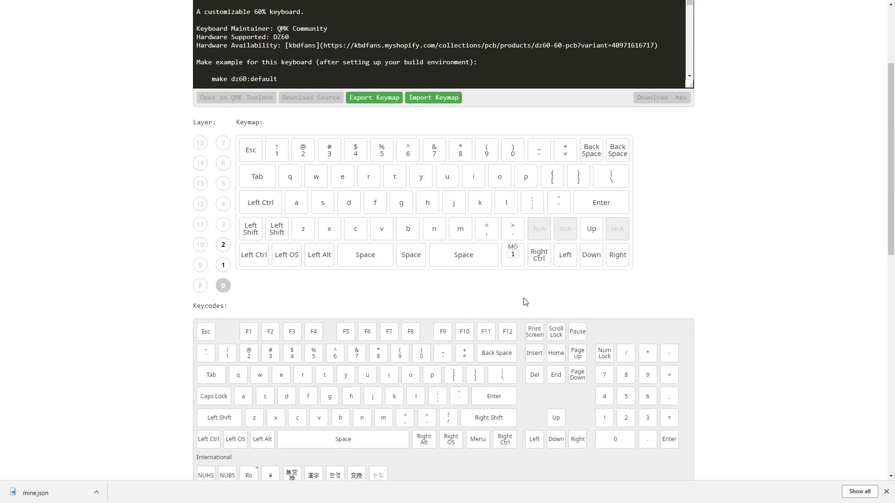
# Step: After comparing with layer 1, place an MO 2 key right of Up on layer 0
pyautogui.click(223, 265)
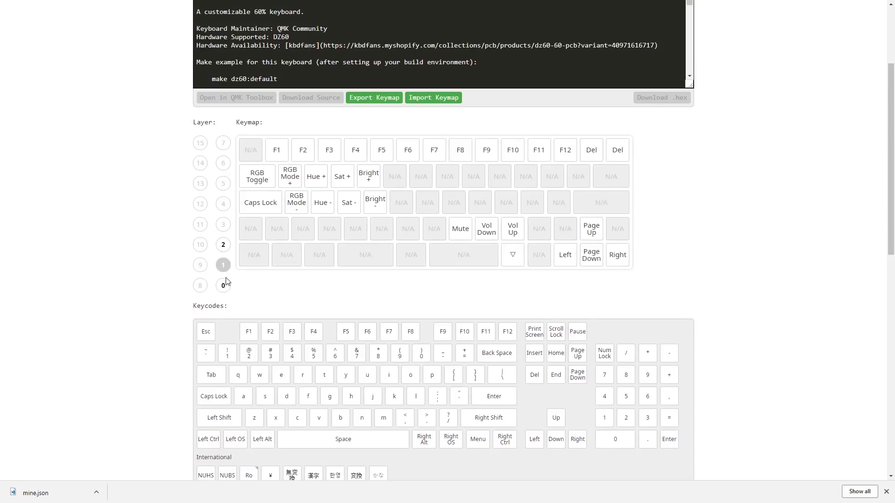
pyautogui.click(224, 287)
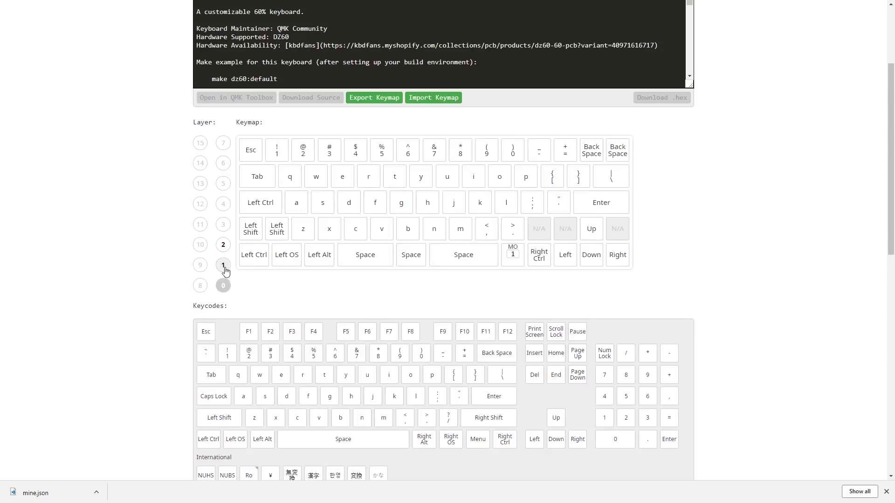
pyautogui.click(223, 265)
pyautogui.click(223, 284)
pyautogui.scroll(-2, 245, 289)
pyautogui.moveTo(206, 406); pyautogui.dragTo(618, 122)
pyautogui.write('2')
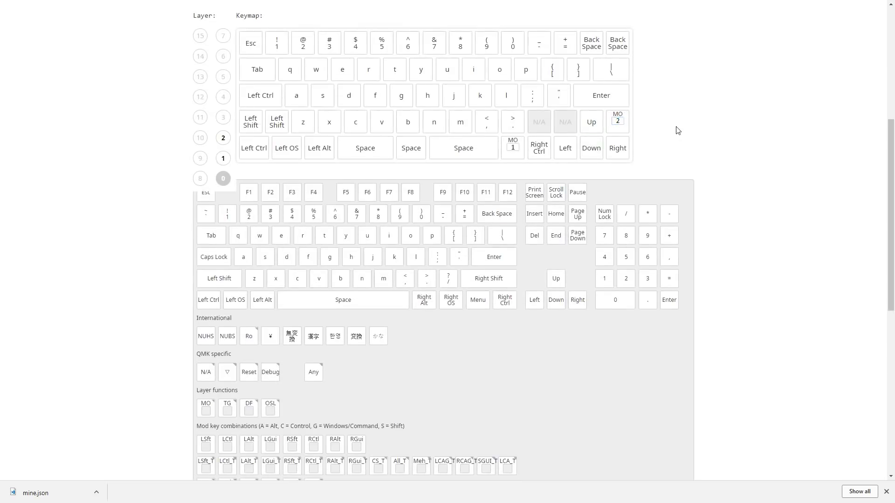
pyautogui.click(223, 137)
pyautogui.scroll(2, 684, 176)
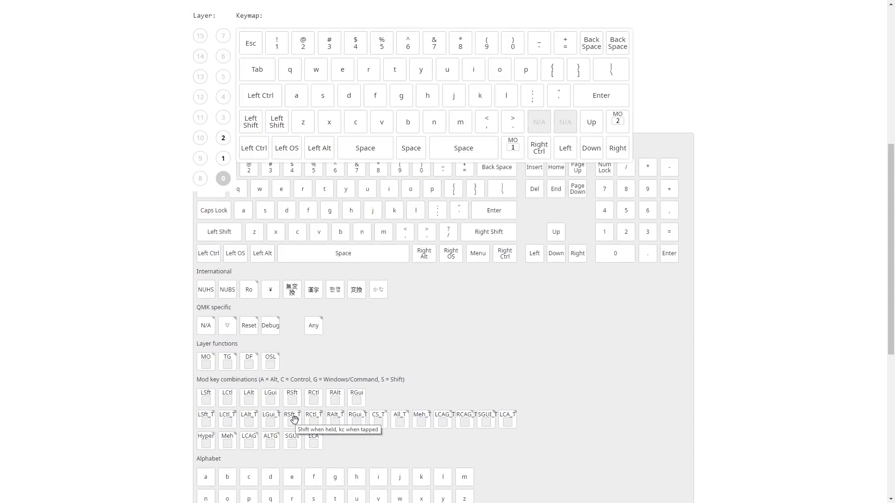
# Step: Put RSft_T on both empty keys left of Up and give each the ?/ keycode
pyautogui.moveTo(292, 419); pyautogui.dragTo(563, 124)
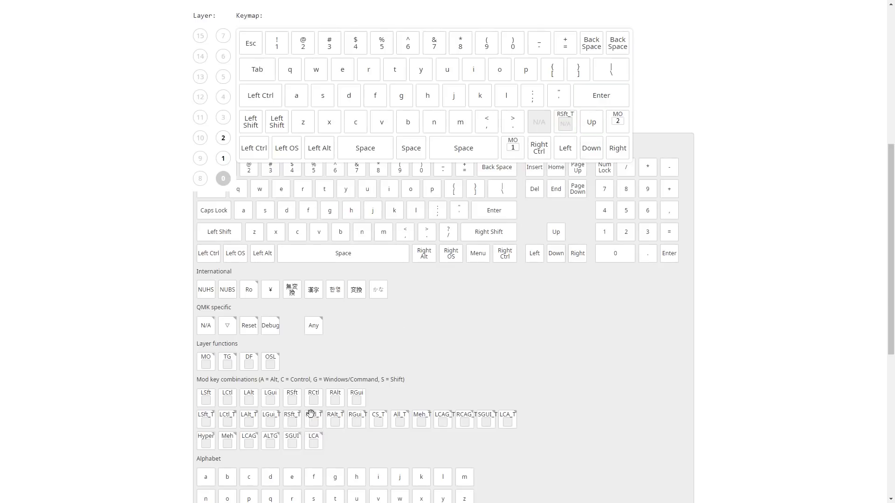
pyautogui.moveTo(293, 417); pyautogui.dragTo(530, 129)
pyautogui.moveTo(448, 233); pyautogui.dragTo(571, 125)
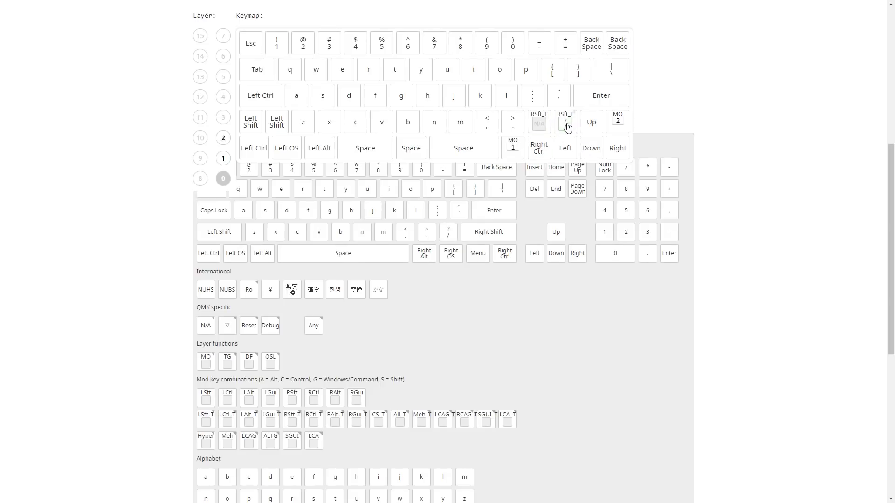
pyautogui.moveTo(457, 226); pyautogui.dragTo(542, 127)
# Step: Export the merlin keymap as a JSON file and compile it into dz60_merlin.hex
pyautogui.scroll(2, 743, 178)
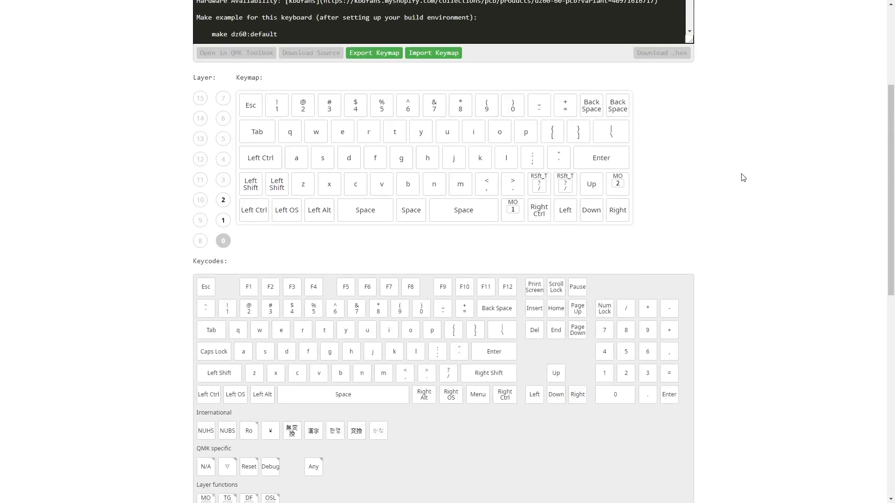
pyautogui.scroll(6, 743, 177)
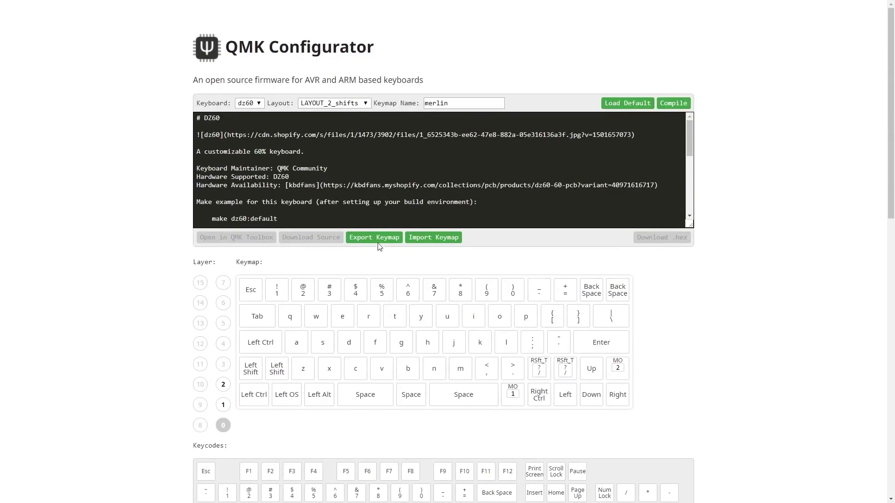
pyautogui.click(379, 242)
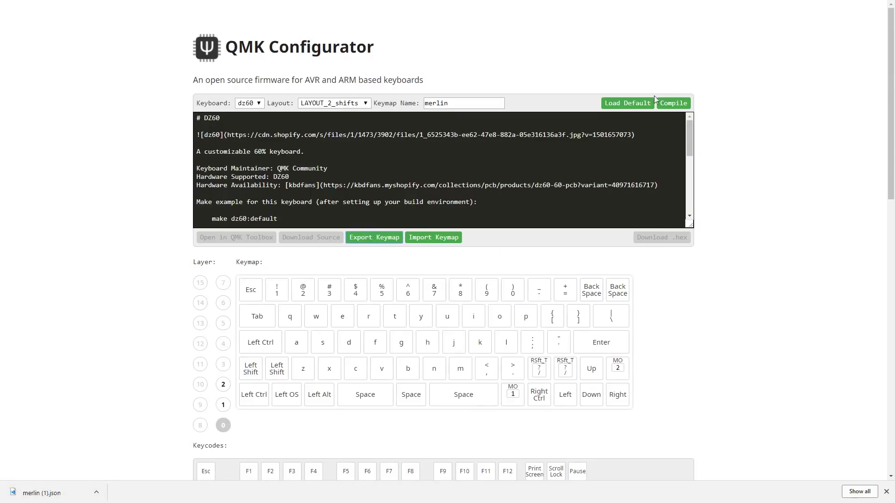
pyautogui.click(668, 103)
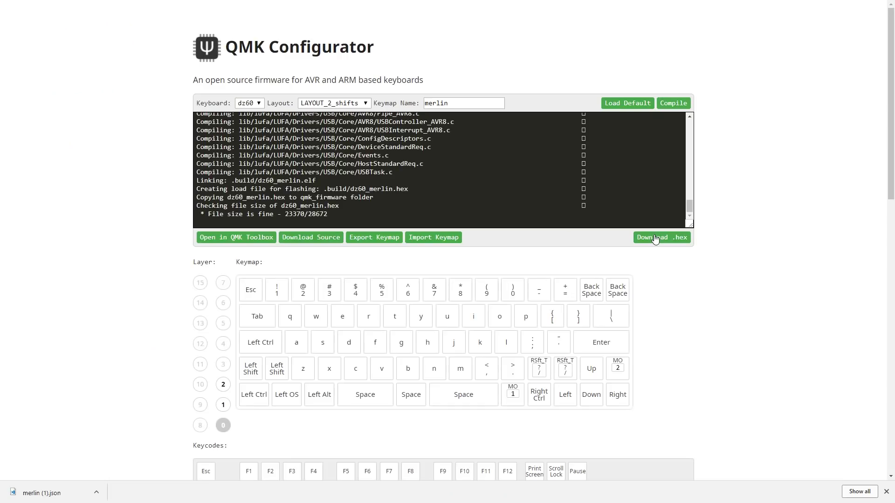
# Step: Download the compiled dz60_merlin.hex firmware file
pyautogui.click(570, 391)
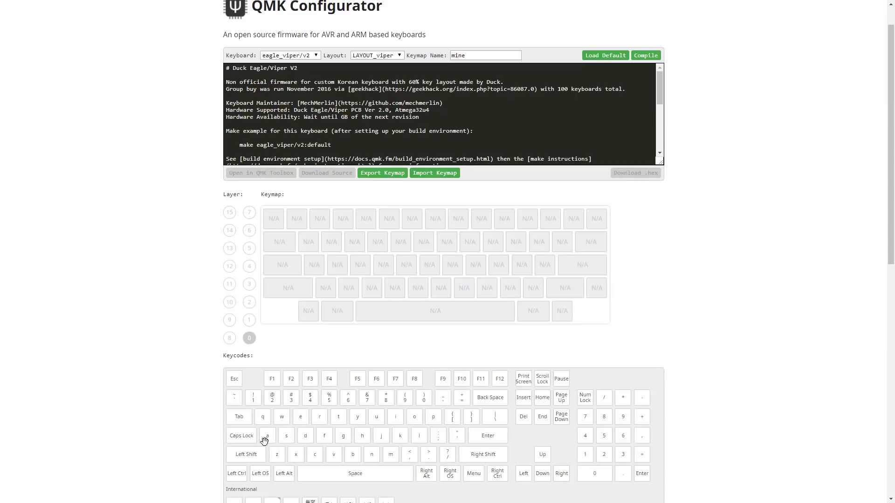
# Step: Assign a, s, d and g to the home-row keys
pyautogui.moveTo(267, 436); pyautogui.dragTo(314, 266)
pyautogui.moveTo(286, 435); pyautogui.dragTo(336, 265)
pyautogui.moveTo(305, 436); pyautogui.dragTo(383, 265)
pyautogui.moveTo(352, 437); pyautogui.dragTo(406, 266)
# Step: Fill the bottom row with Space, Left Alt, Right OS and Right Alt
pyautogui.moveTo(370, 474); pyautogui.dragTo(422, 309)
pyautogui.moveTo(277, 469); pyautogui.dragTo(338, 311)
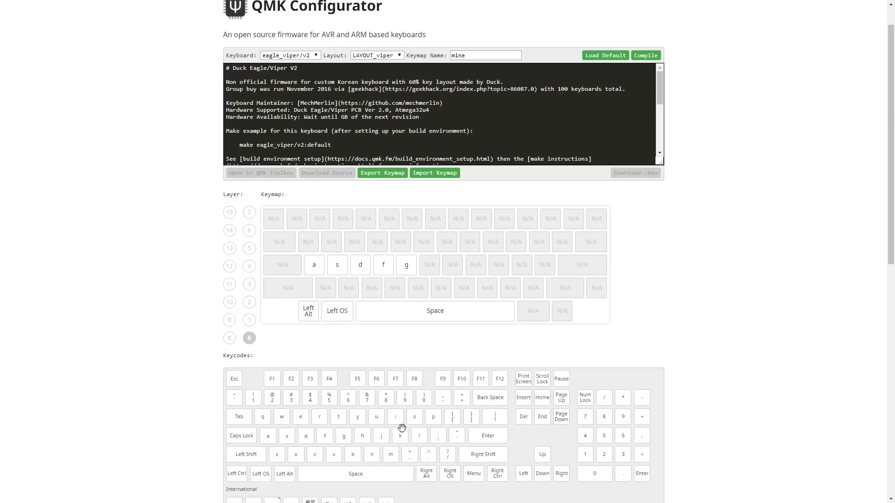
pyautogui.moveTo(443, 476); pyautogui.dragTo(534, 313)
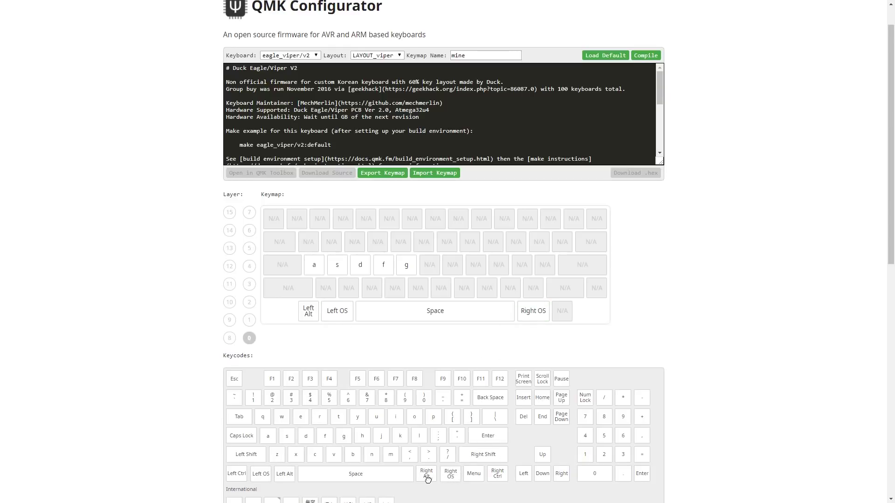
pyautogui.moveTo(427, 476); pyautogui.dragTo(562, 314)
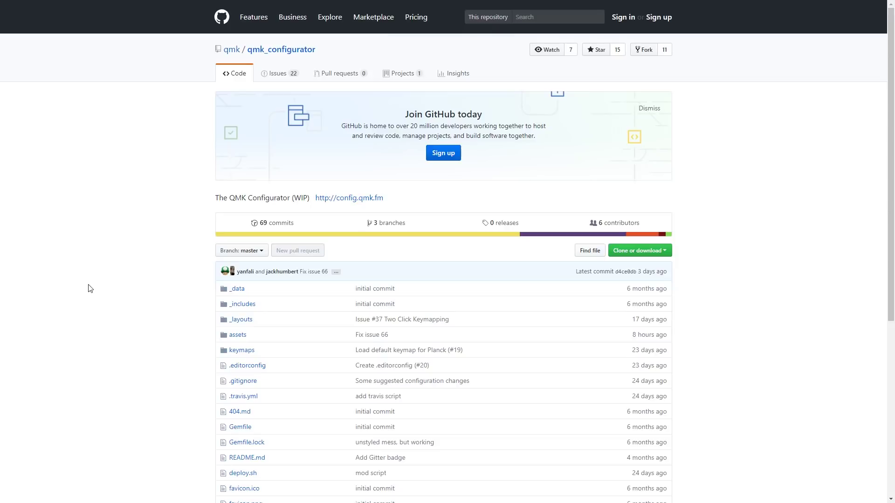
pyautogui.scroll(-5, 90, 288)
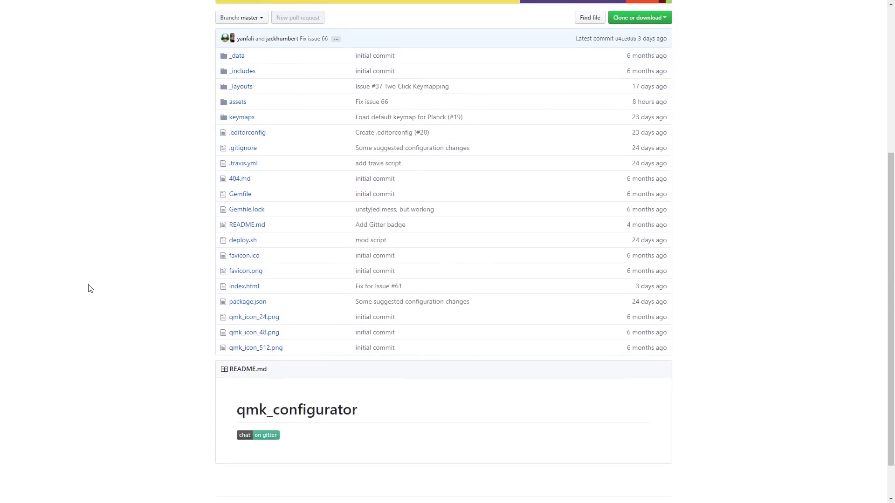
pyautogui.scroll(-1, 90, 288)
pyautogui.scroll(5, 90, 288)
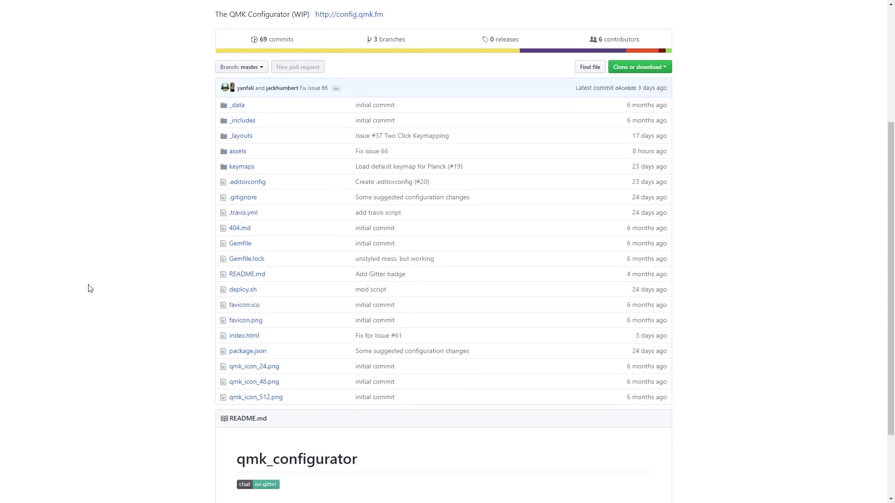
pyautogui.scroll(1, 90, 288)
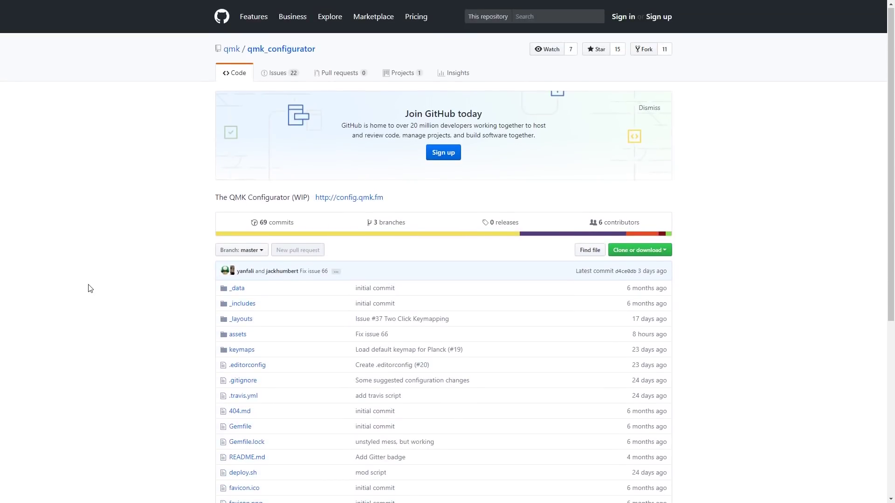